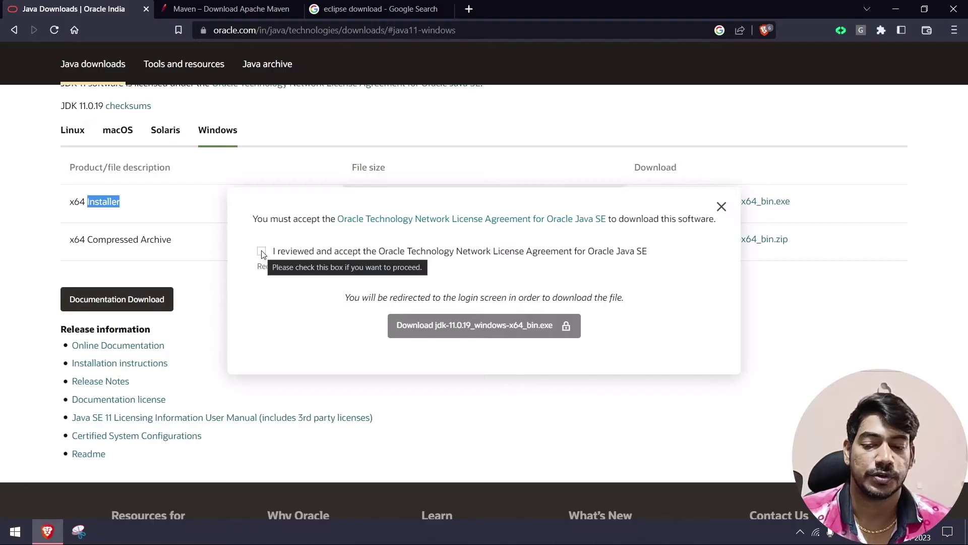
# Step: Accept the Oracle Java license and request the JDK 11 Windows x64 installer download
pyautogui.click(261, 251)
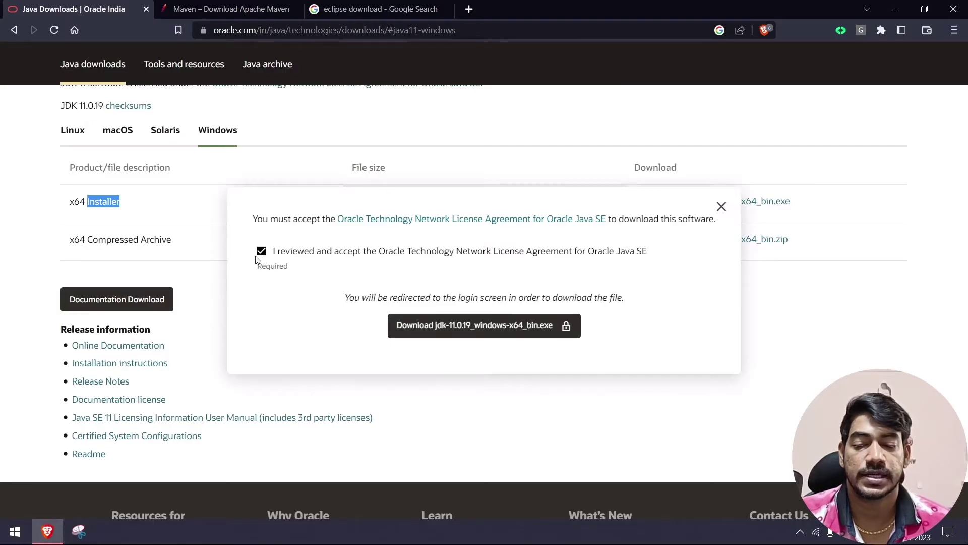
pyautogui.click(493, 337)
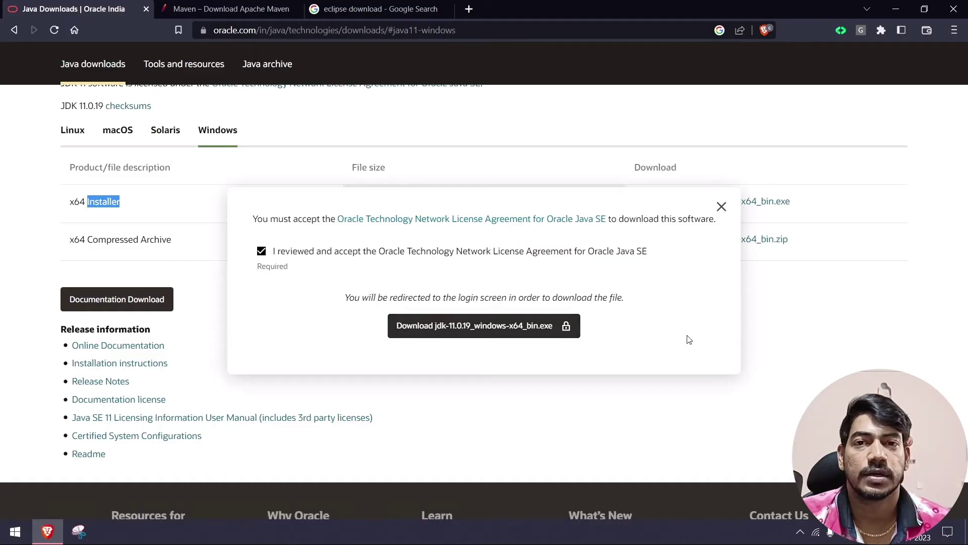
pyautogui.click(460, 330)
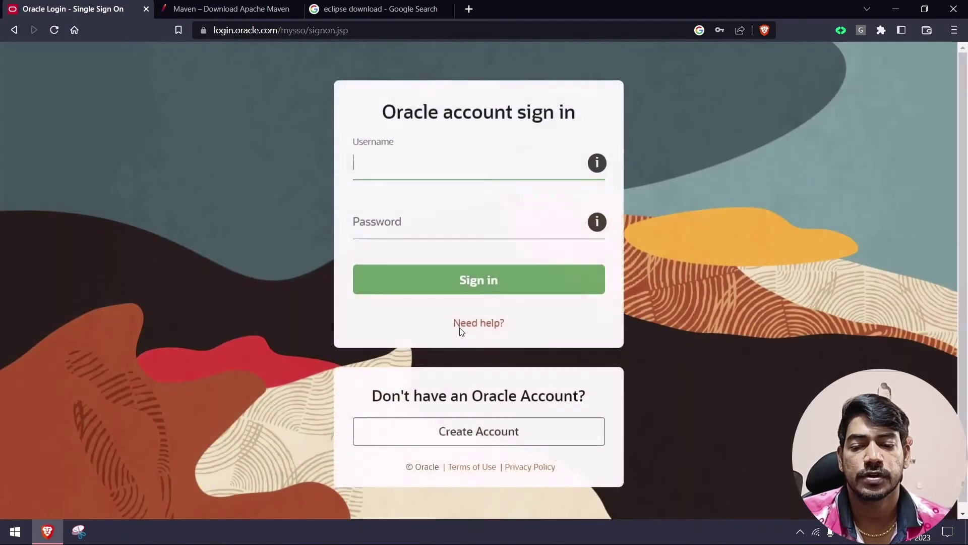
# Step: Sign in to the Oracle account with the saved autofill login
pyautogui.click(462, 159)
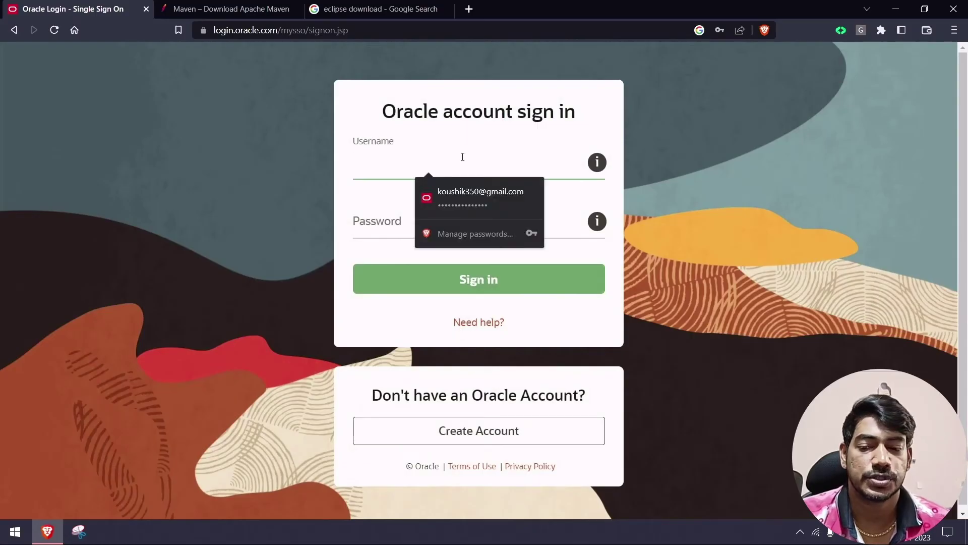
pyautogui.click(477, 201)
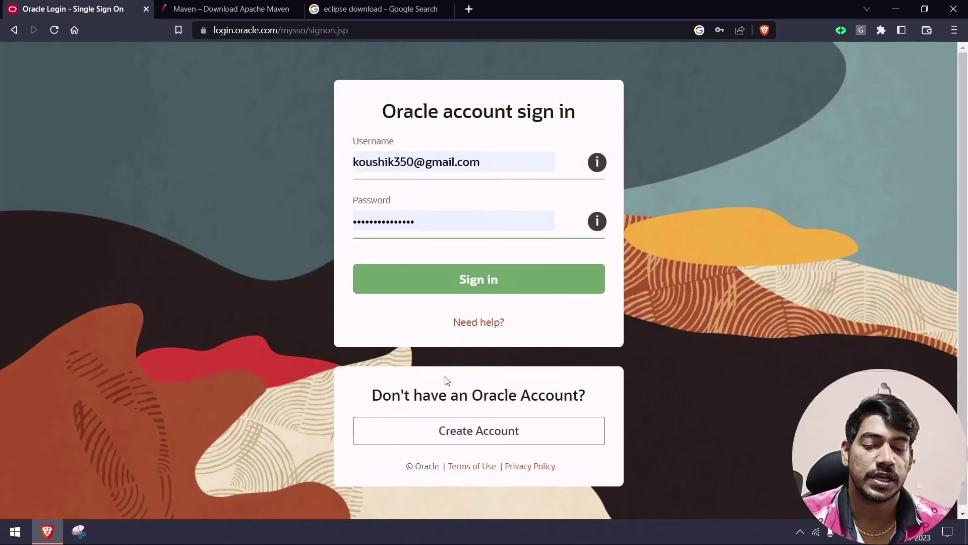
pyautogui.click(475, 297)
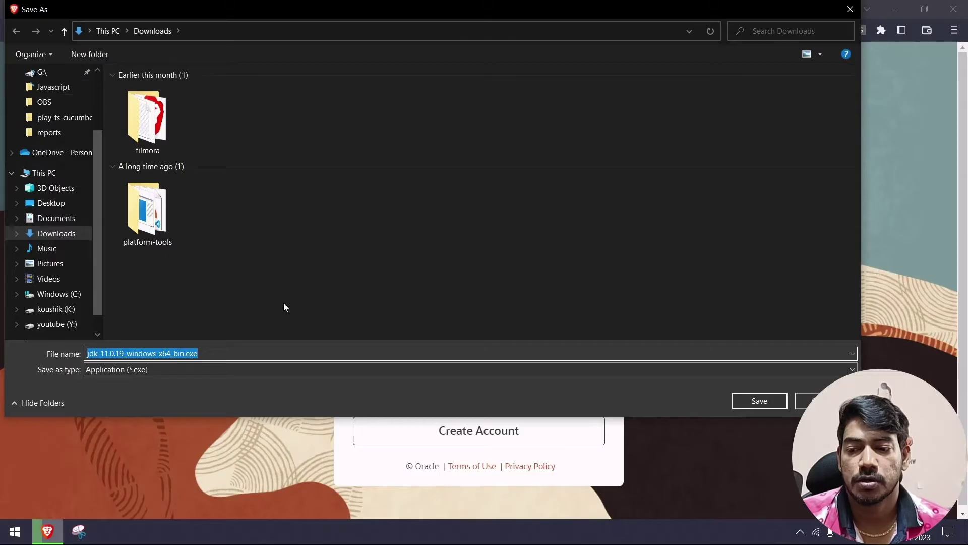
# Step: Save jdk-11.0.19_windows-x64_bin.exe into a new Downloads folder named playwright-installation
pyautogui.click(89, 54)
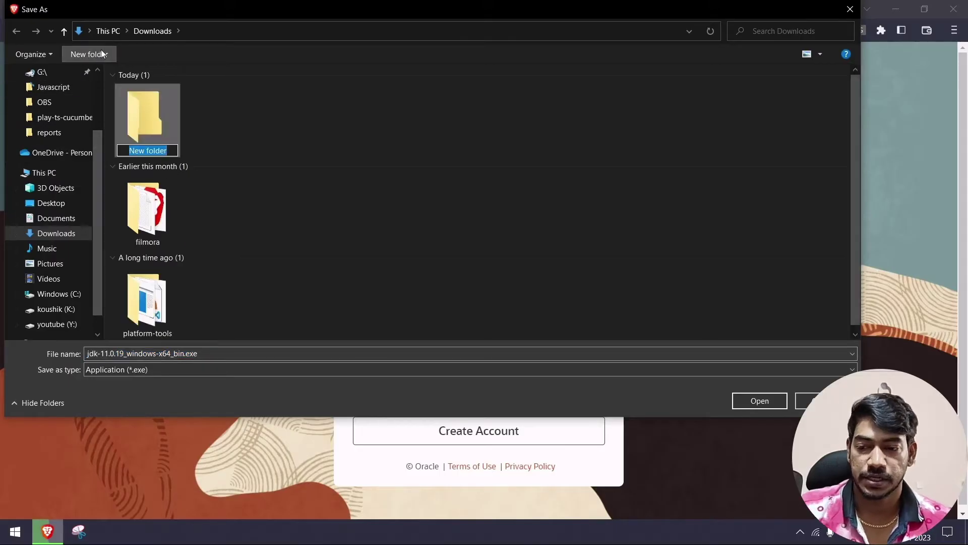
pyautogui.write('pl')
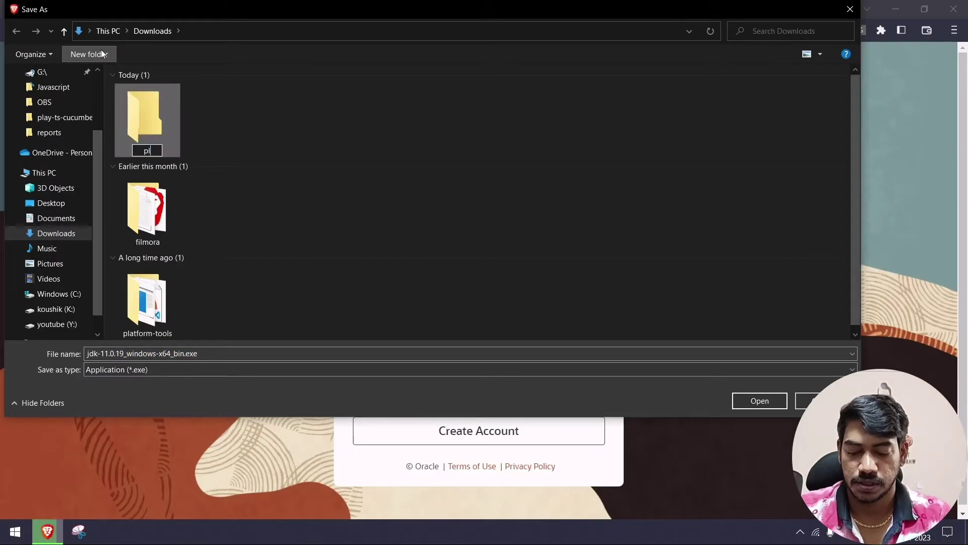
pyautogui.write('aywright-in')
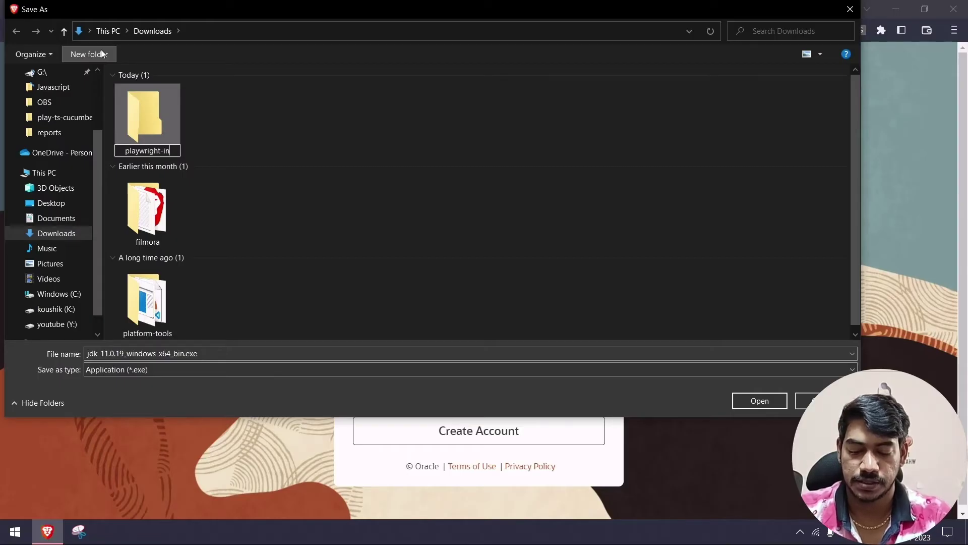
pyautogui.write('stallation')
pyautogui.press('Return')
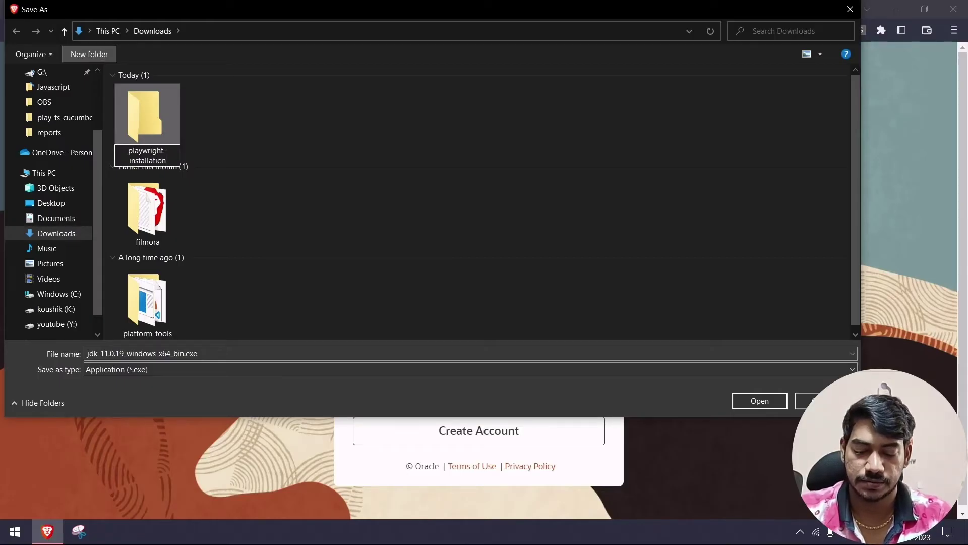
pyautogui.press('Return')
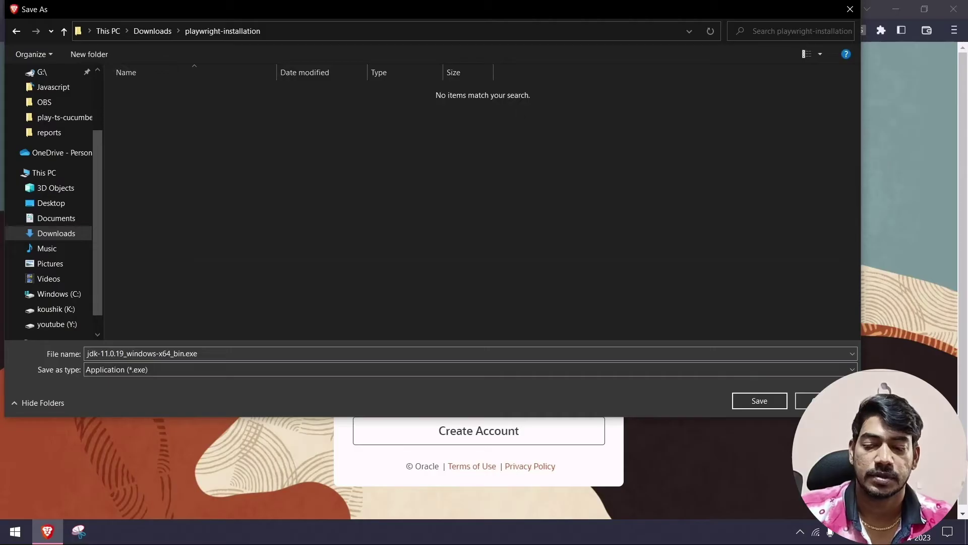
pyautogui.click(754, 403)
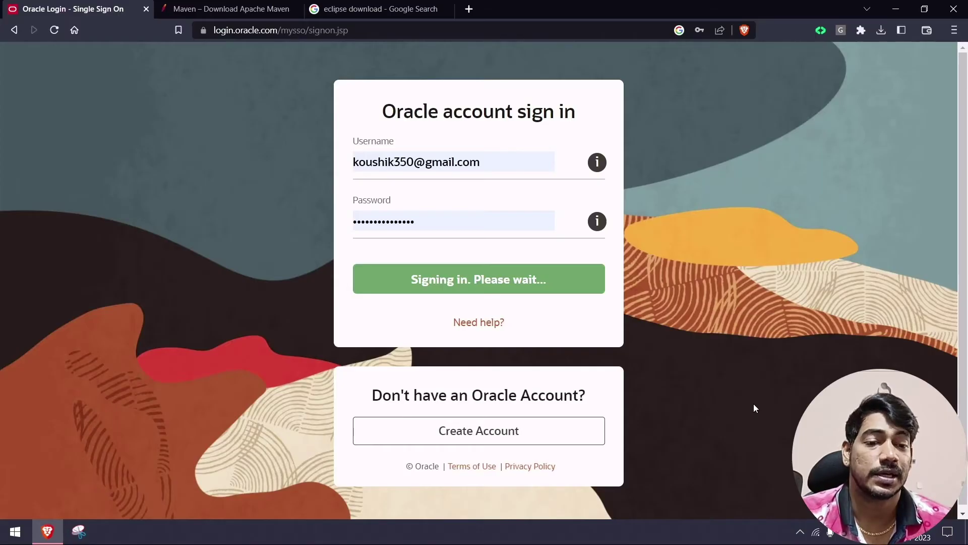
# Step: Keep the flagged JDK download, then go to the Maven download page
pyautogui.click(880, 28)
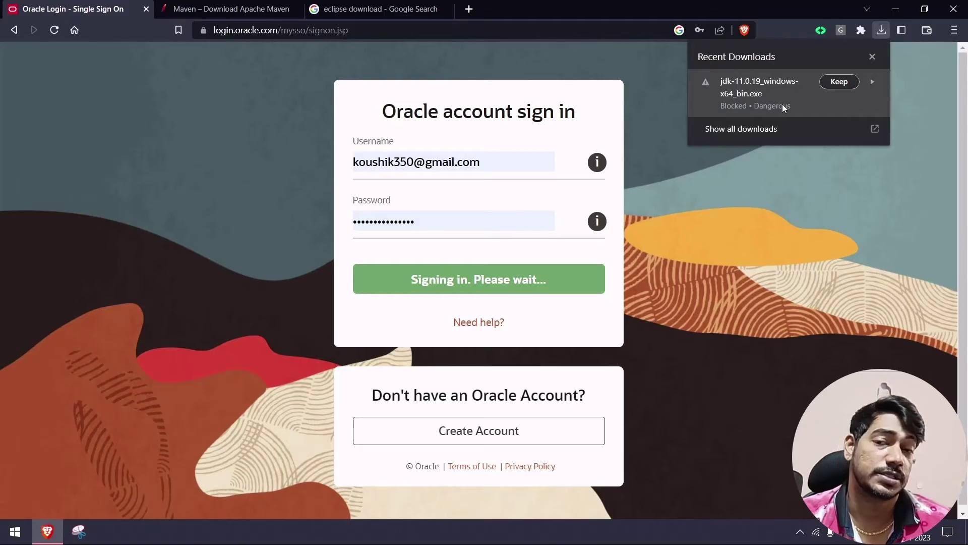
pyautogui.click(837, 81)
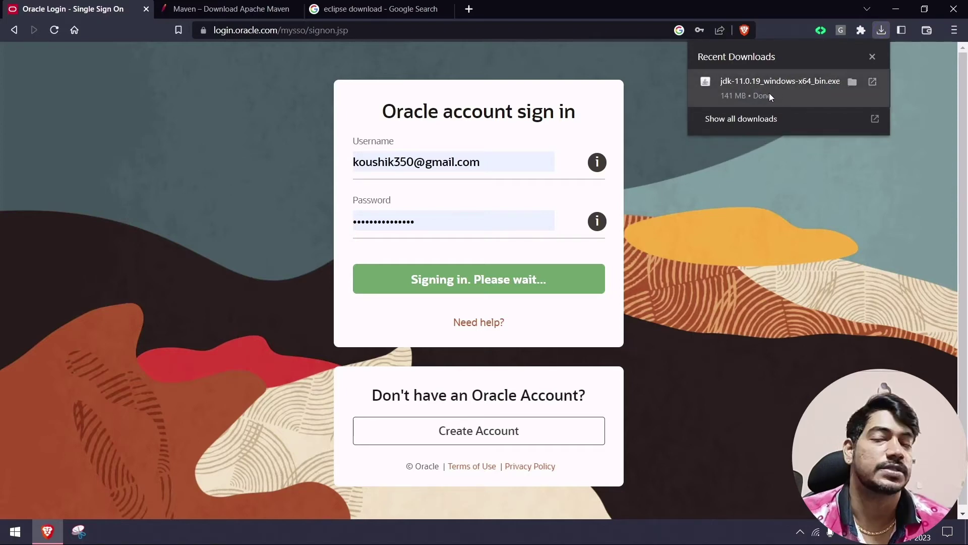
pyautogui.click(233, 7)
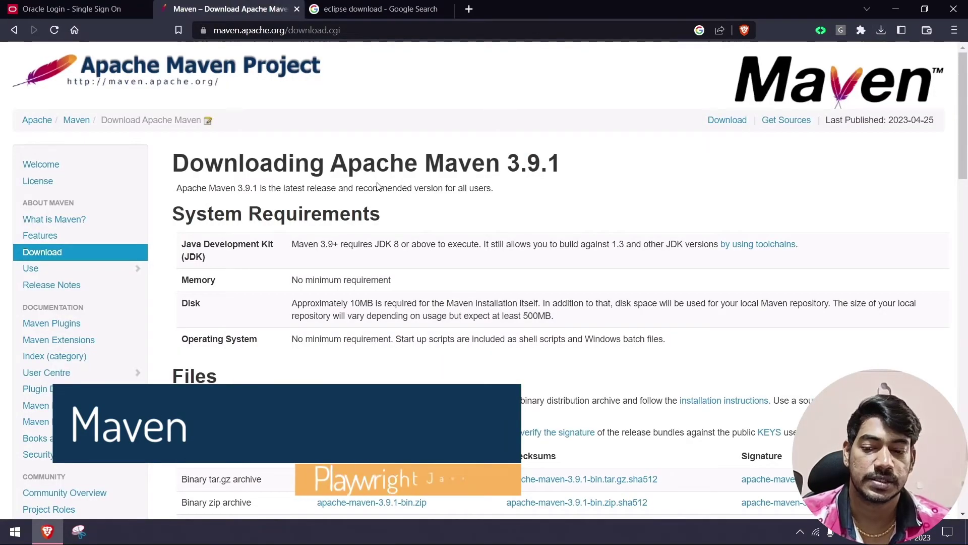
# Step: Download apache-maven-3.9.1-bin.zip into the playwright-installation folder
pyautogui.scroll(-3, 377, 186)
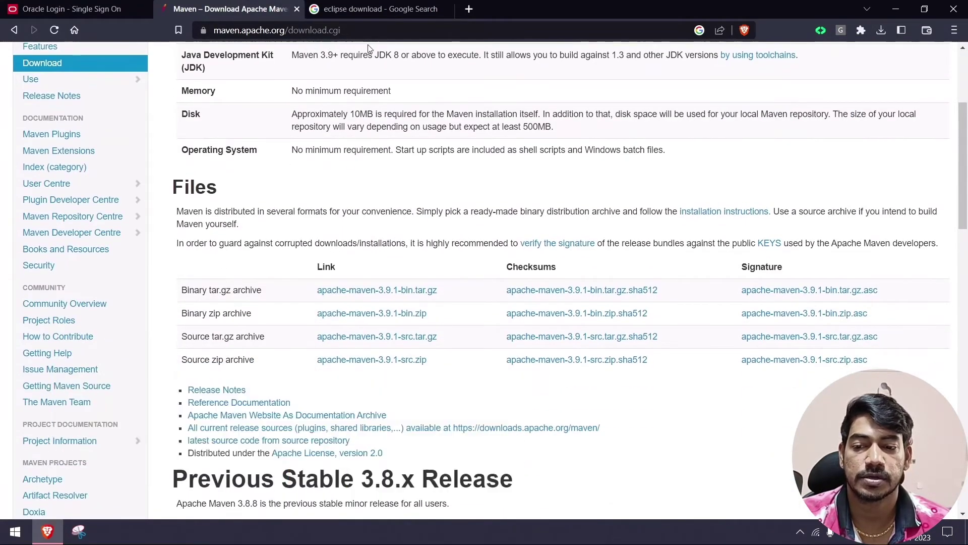
pyautogui.scroll(-1, 253, 260)
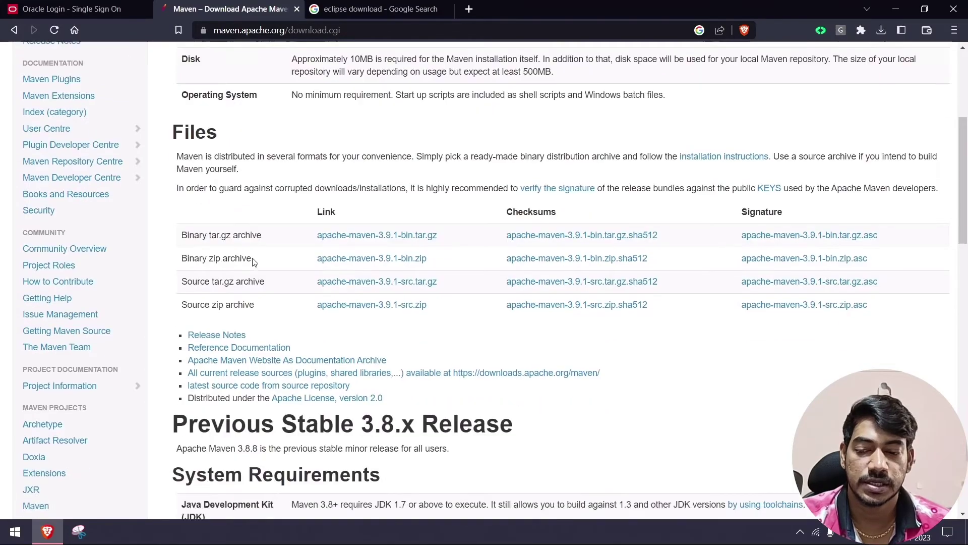
pyautogui.scroll(-1, 254, 261)
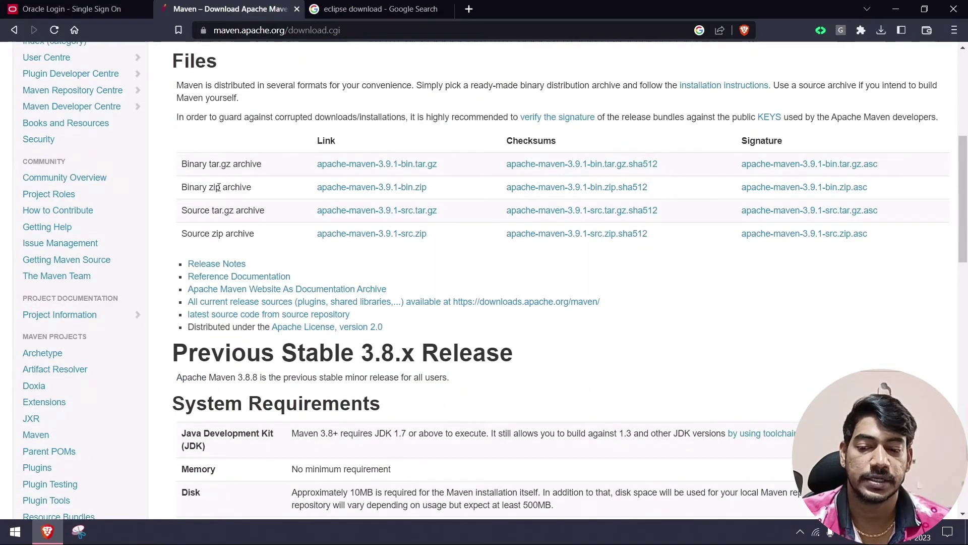
pyautogui.click(360, 188)
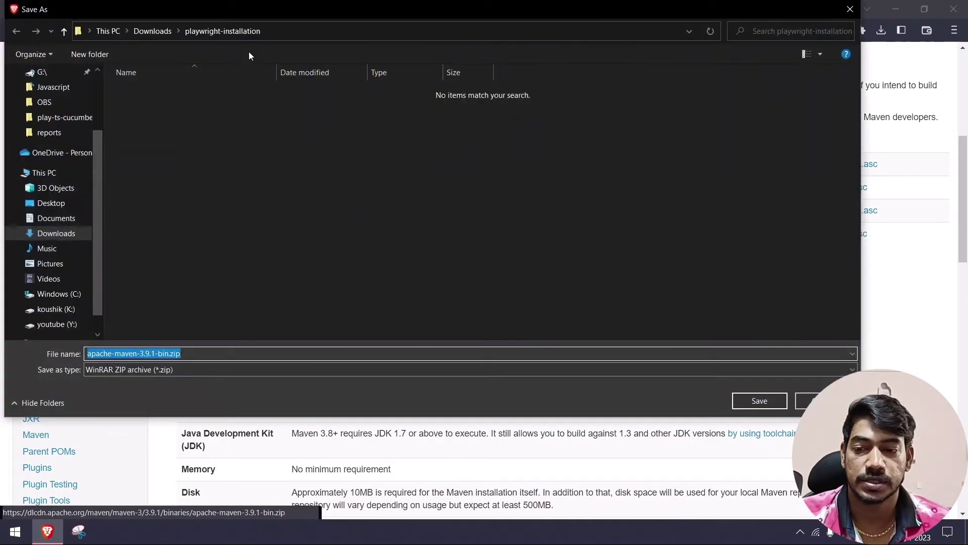
pyautogui.click(755, 403)
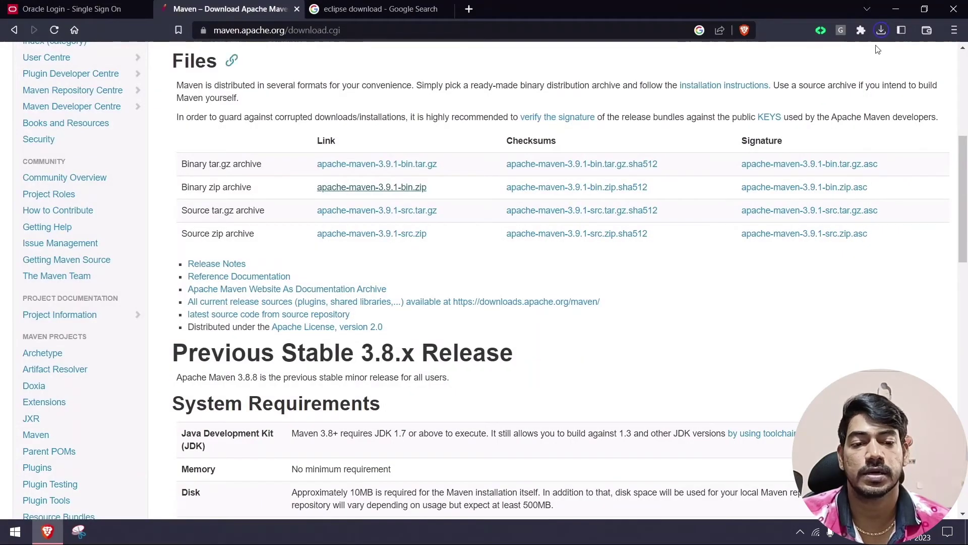
# Step: Confirm both downloads finished, then minimize the browser to the desktop
pyautogui.click(881, 30)
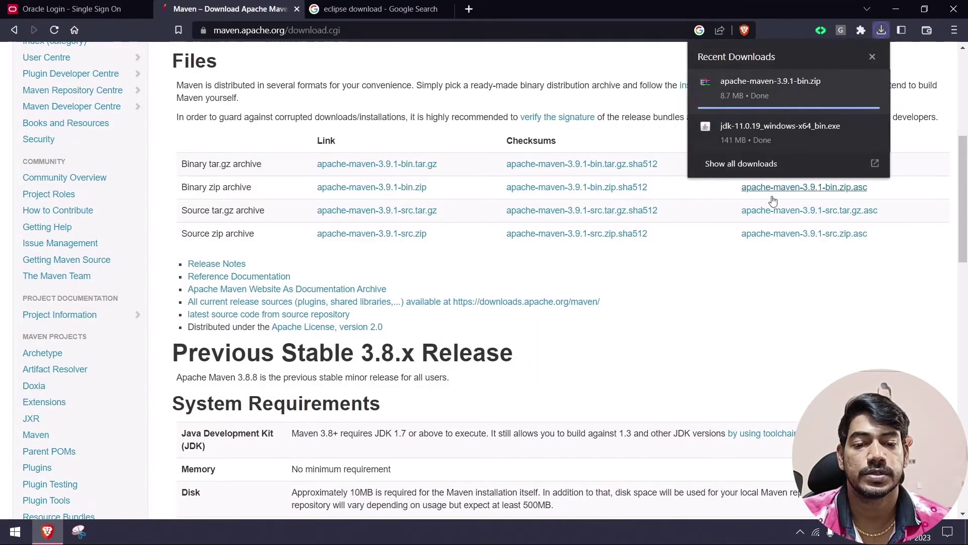
pyautogui.click(734, 275)
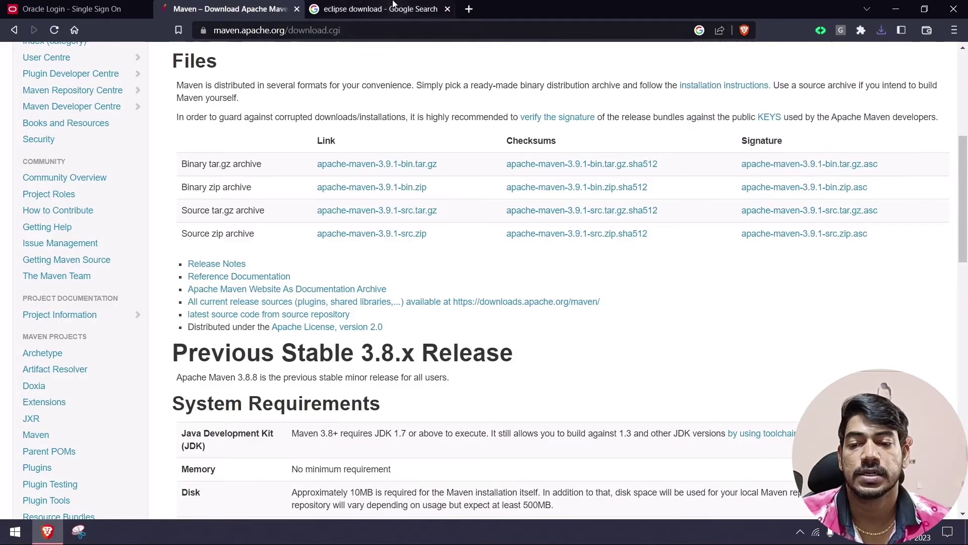
pyautogui.click(373, 9)
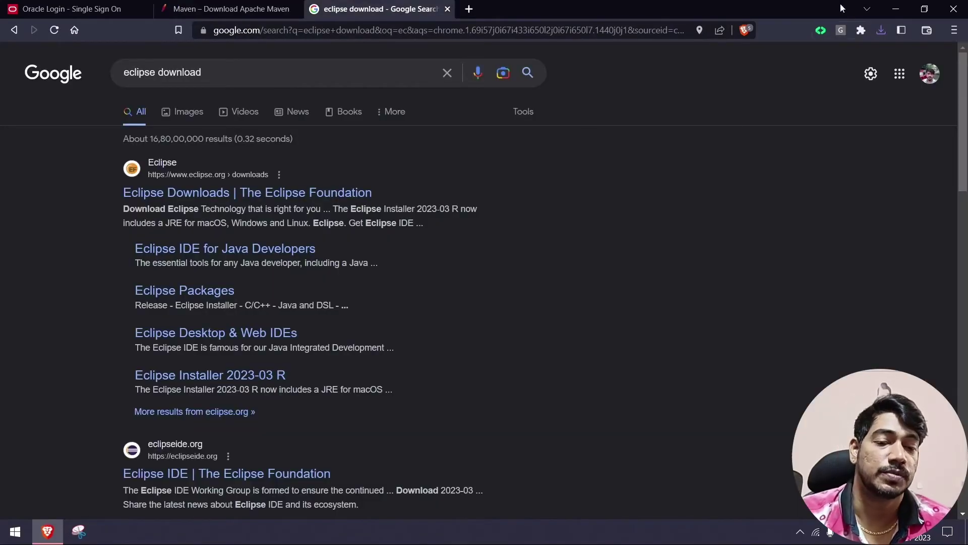
pyautogui.click(32, 5)
pyautogui.click(220, 4)
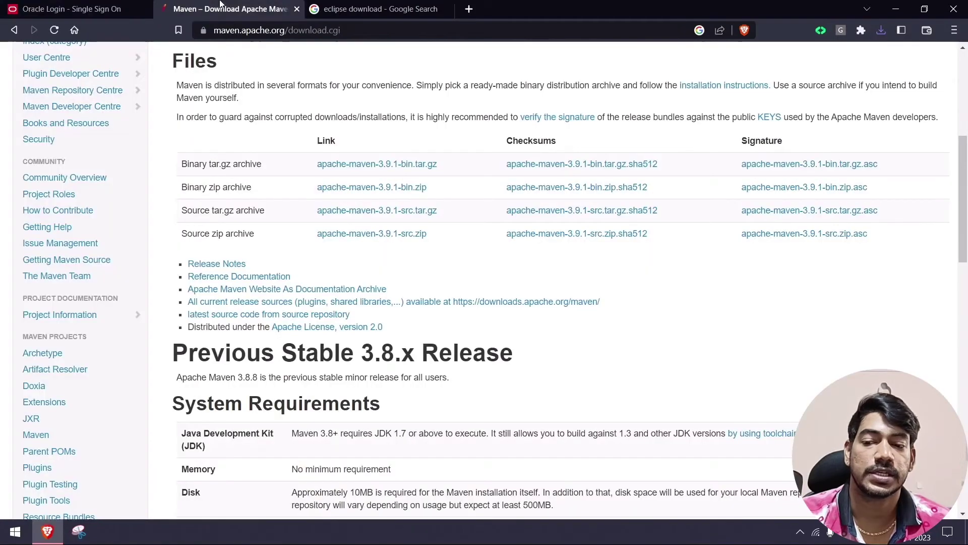
pyautogui.click(896, 9)
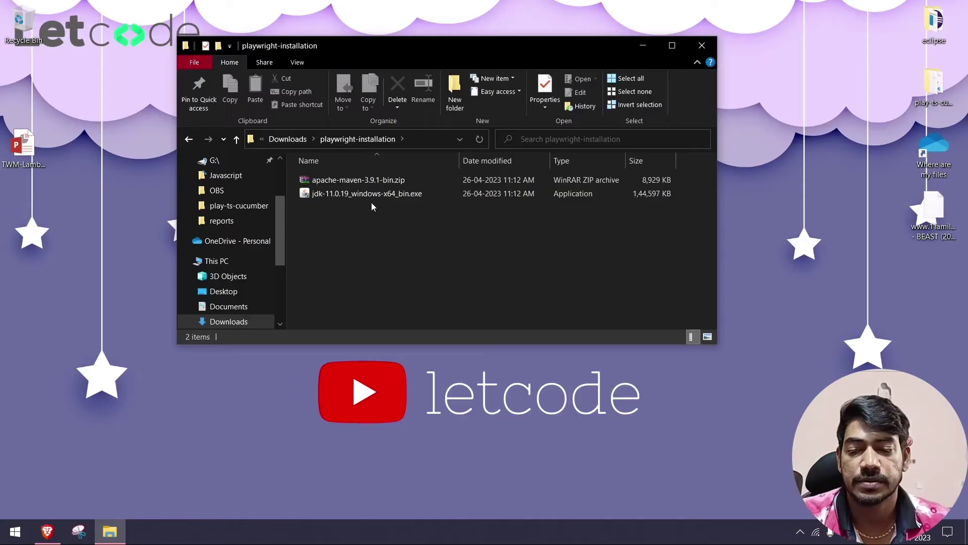
# Step: Install JDK 11.0.19 (64-bit) with the default install folder and close the installer
pyautogui.doubleClick(377, 195)
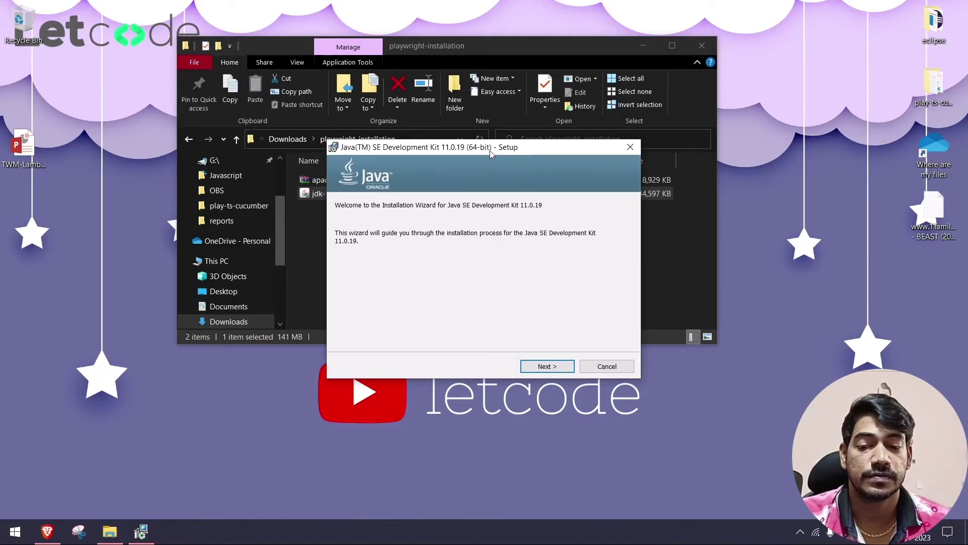
pyautogui.moveTo(490, 151); pyautogui.dragTo(452, 92)
pyautogui.click(649, 50)
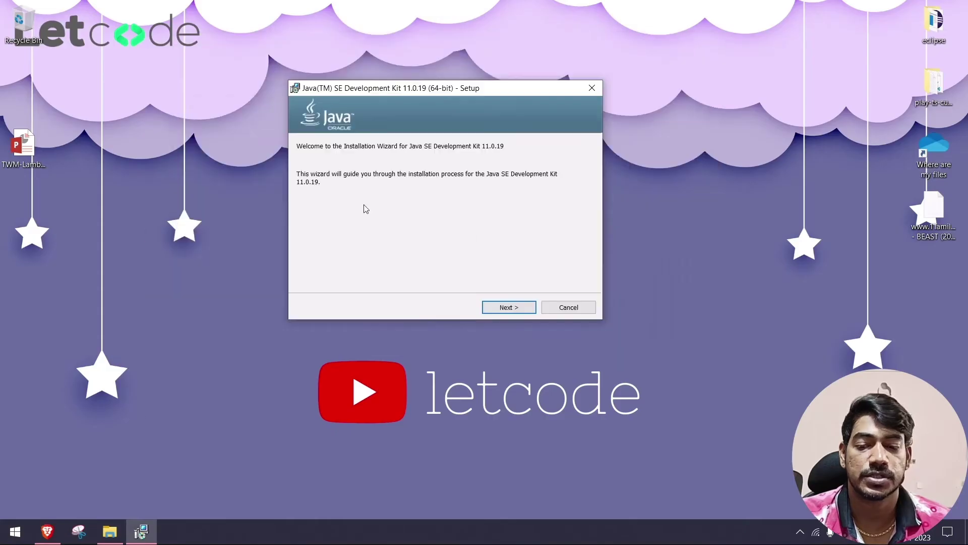
pyautogui.click(509, 307)
pyautogui.click(510, 307)
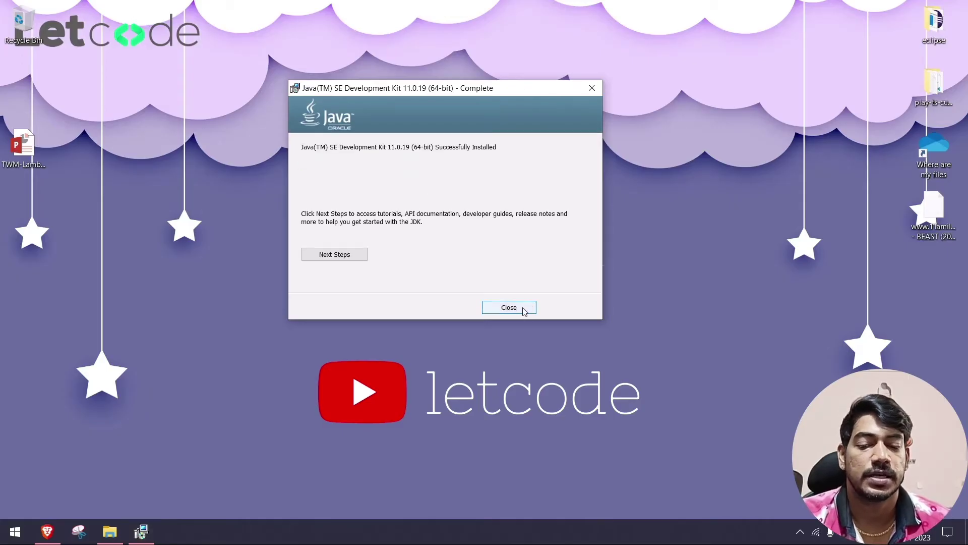
pyautogui.click(509, 308)
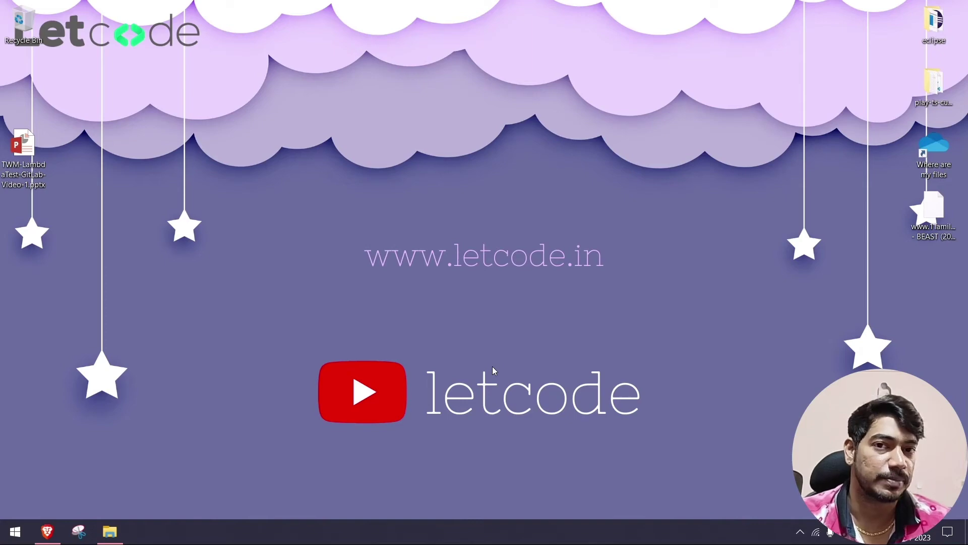
# Step: Reach Environment Variables via This PC Properties and Advanced system settings, keeping This PC visible
pyautogui.press('super+e')
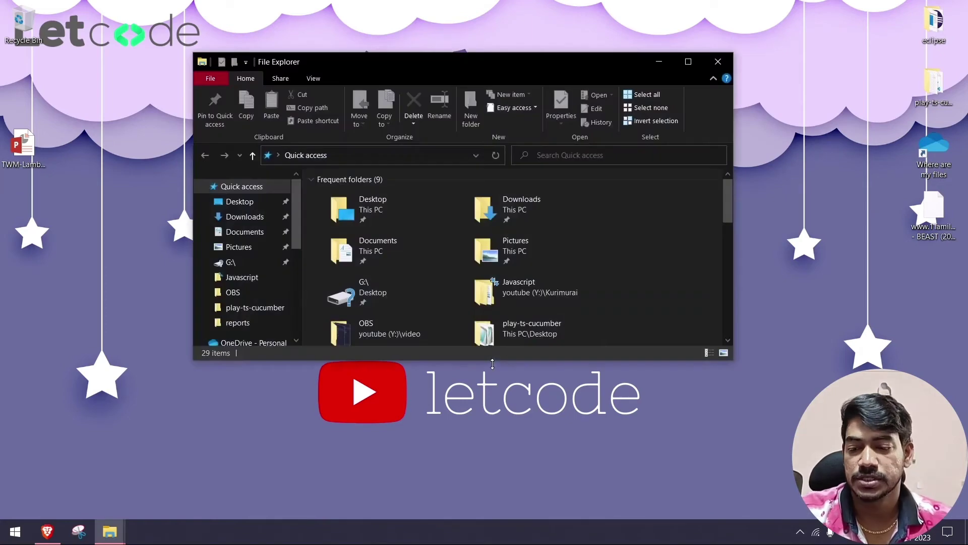
pyautogui.doubleClick(557, 71)
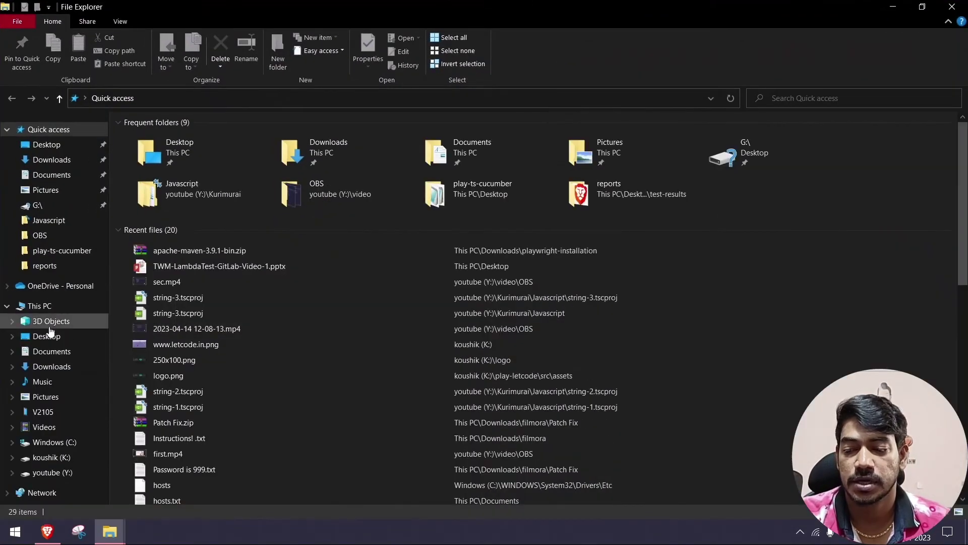
pyautogui.click(63, 310)
pyautogui.rightClick(374, 370)
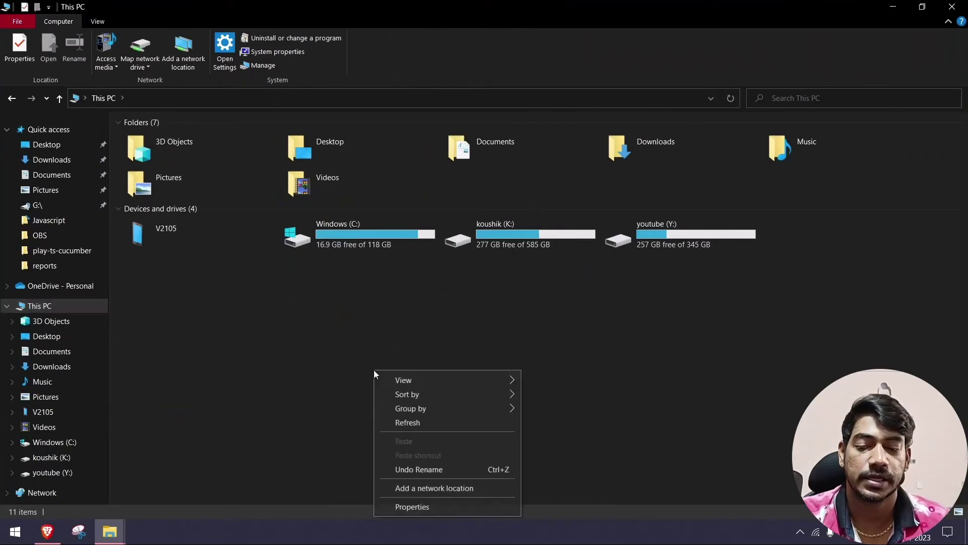
pyautogui.click(465, 504)
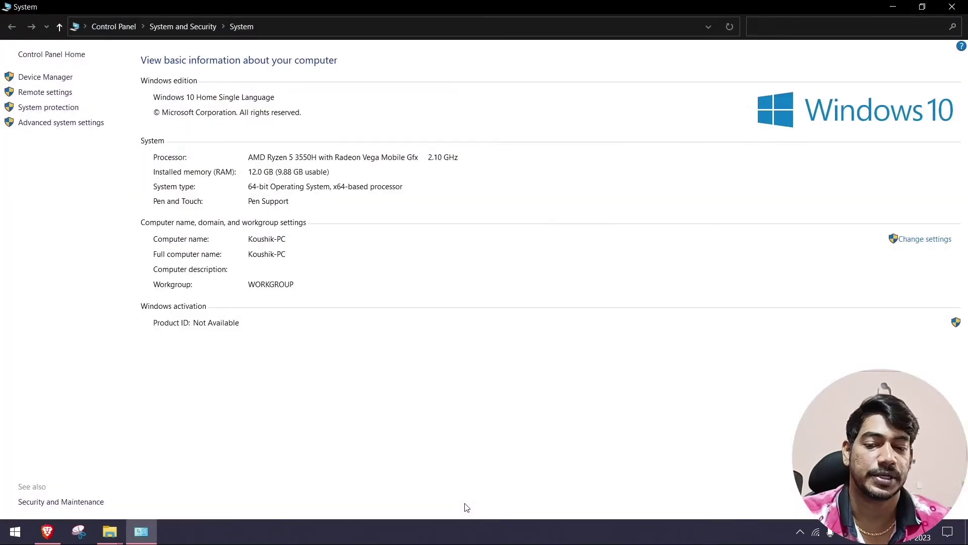
pyautogui.click(59, 127)
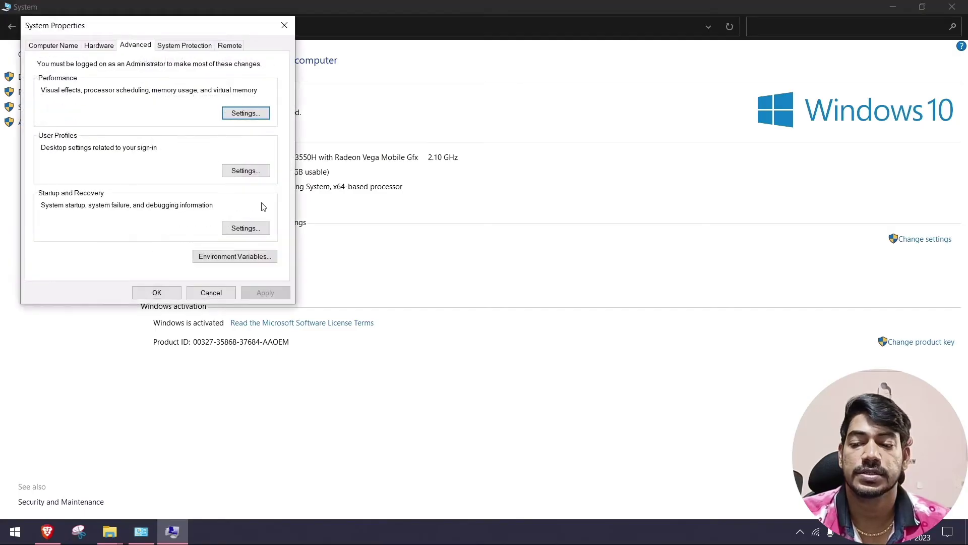
pyautogui.click(225, 258)
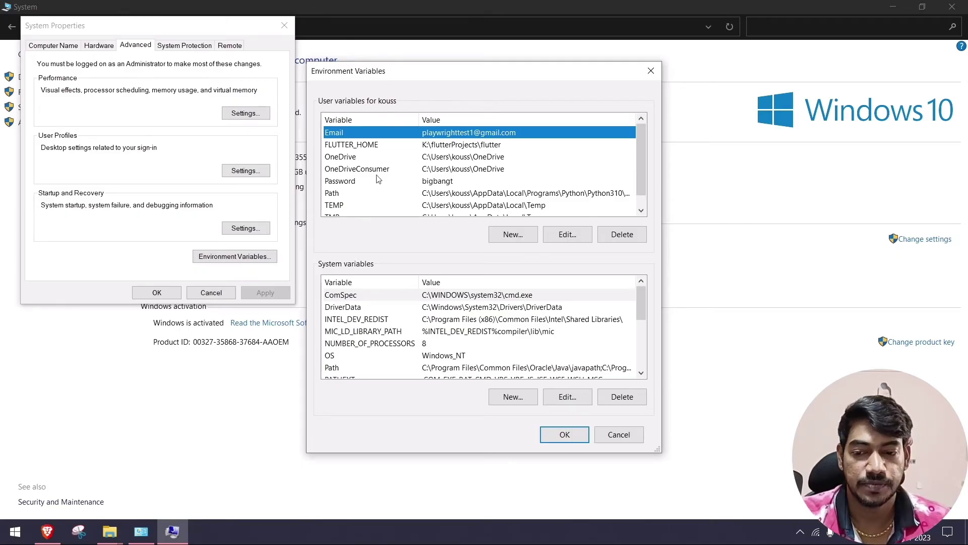
pyautogui.click(109, 531)
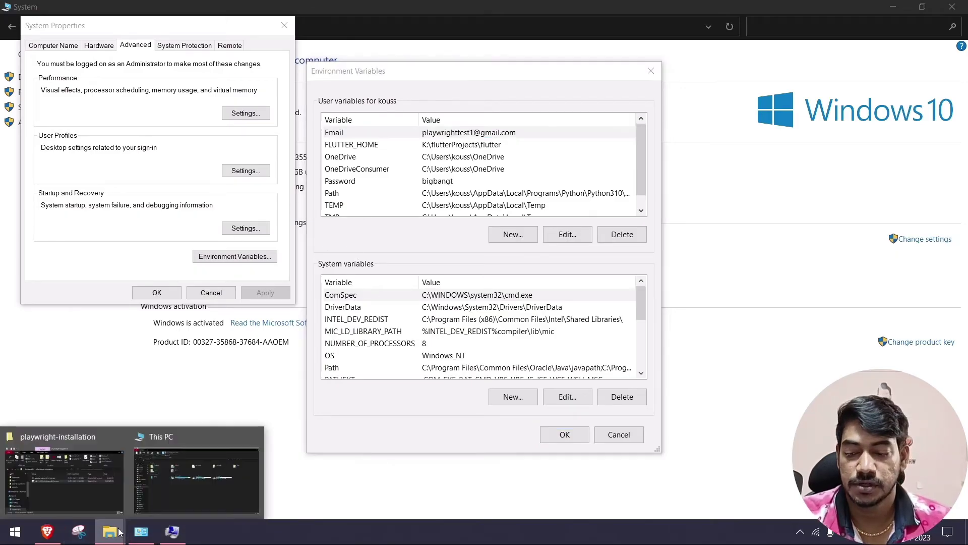
pyautogui.click(153, 500)
# Step: Browse to C:\Program Files\Java\jdk-11 and select its full path in the address bar
pyautogui.doubleClick(358, 226)
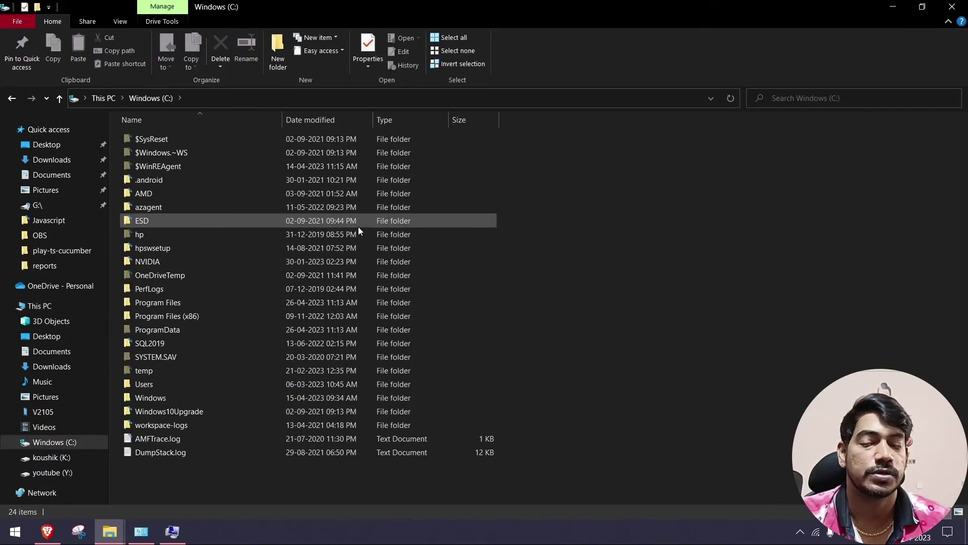
pyautogui.doubleClick(247, 302)
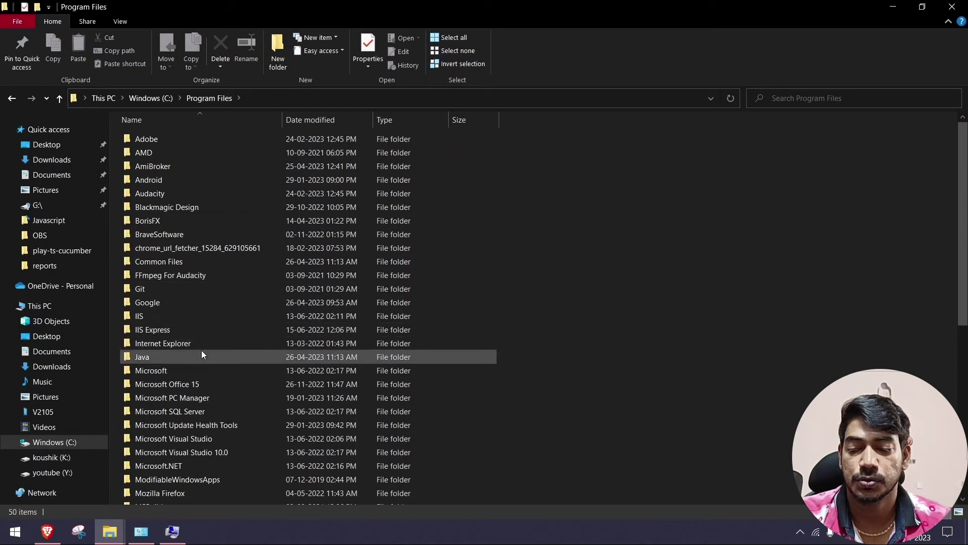
pyautogui.doubleClick(200, 355)
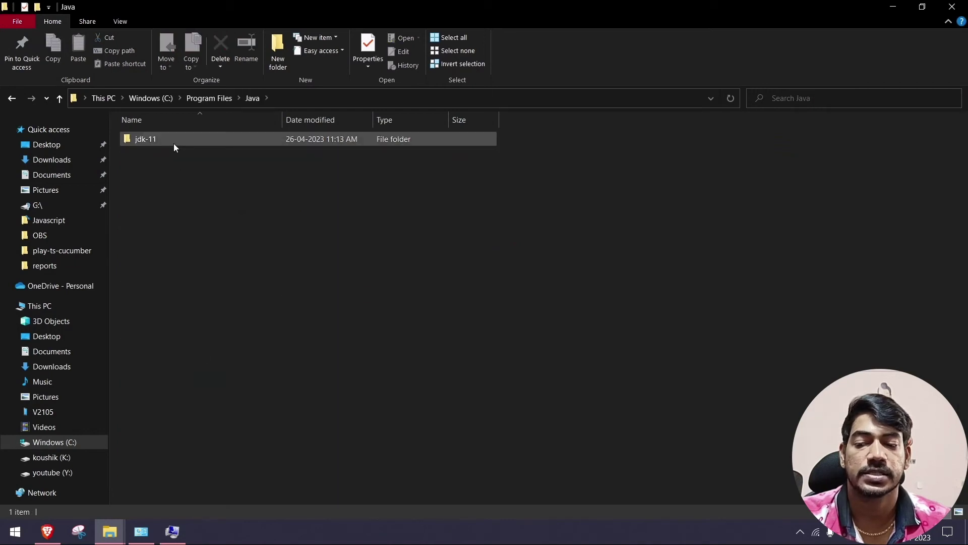
pyautogui.doubleClick(176, 142)
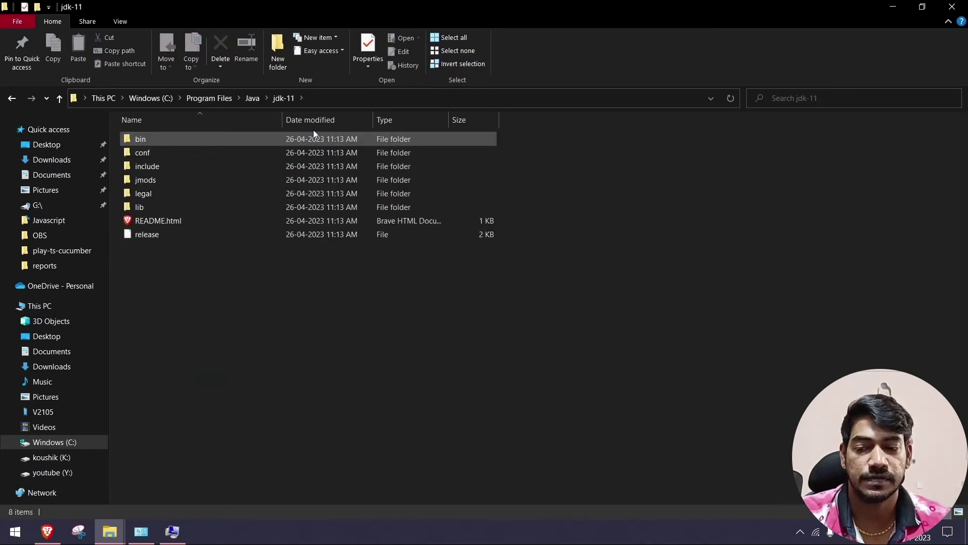
pyautogui.click(367, 99)
pyautogui.hotkey('ctrl', 'c')
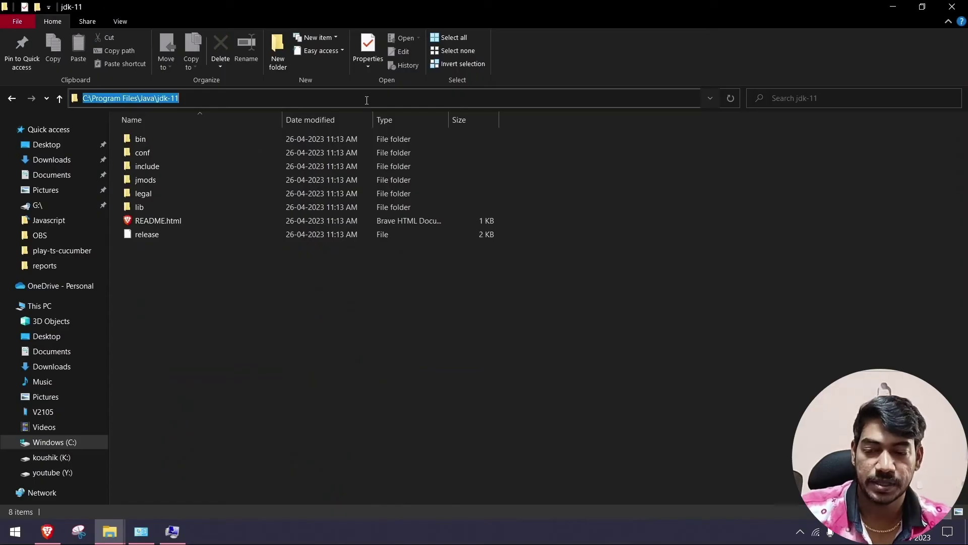
# Step: Create user variable JAVA_HOME with the pasted value C:\Program Files\Java\jdk-11
pyautogui.hotkey('alt', 'Tab')
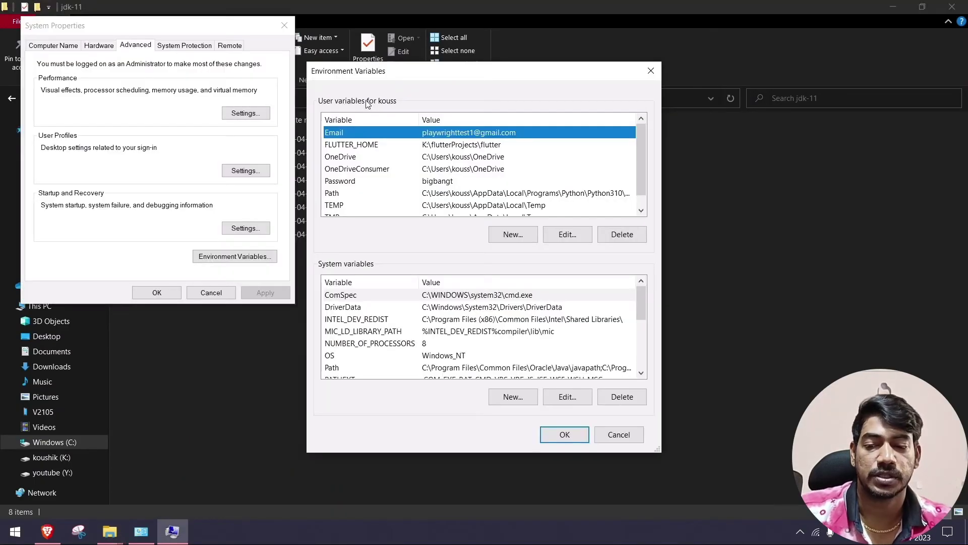
pyautogui.click(512, 233)
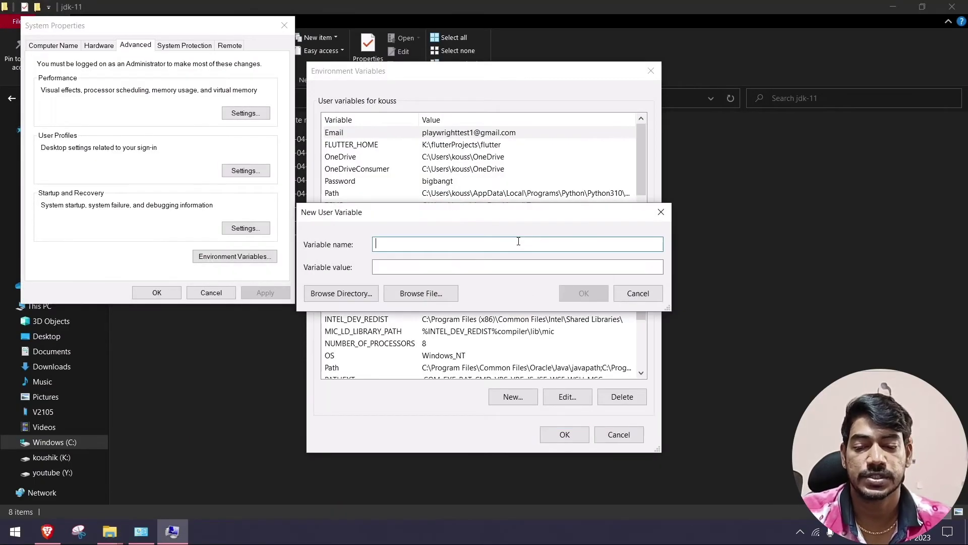
pyautogui.write('JAA')
pyautogui.press('BackSpace')
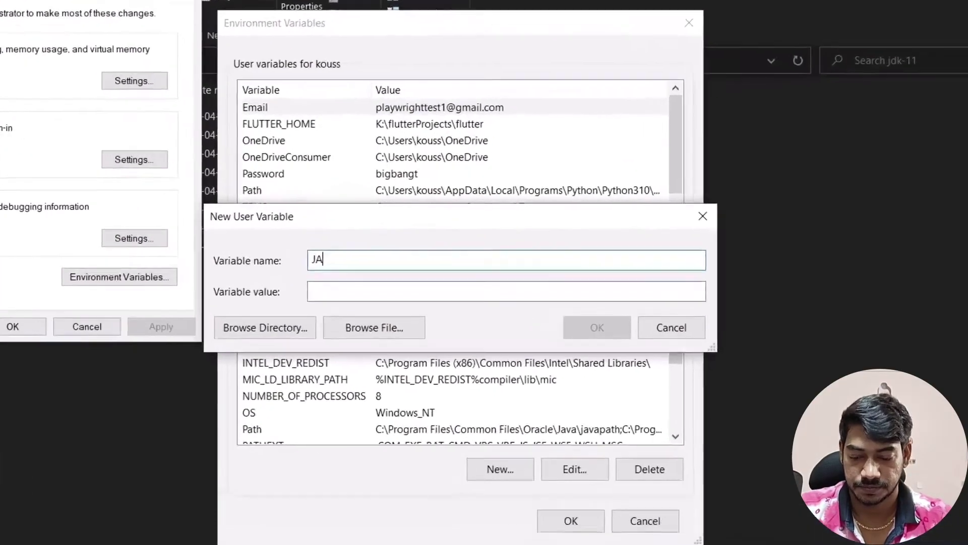
pyautogui.write('VA_')
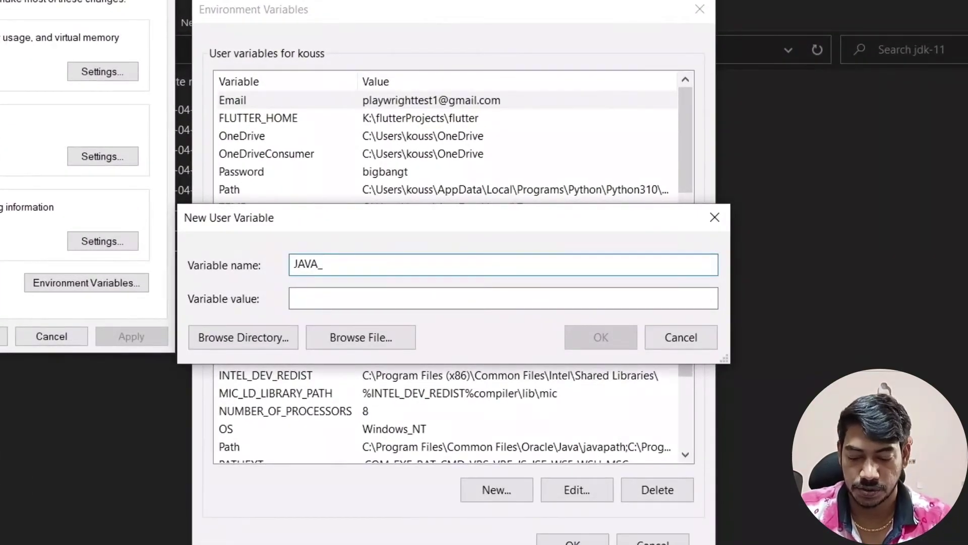
pyautogui.write('HOME')
pyautogui.press('Tab')
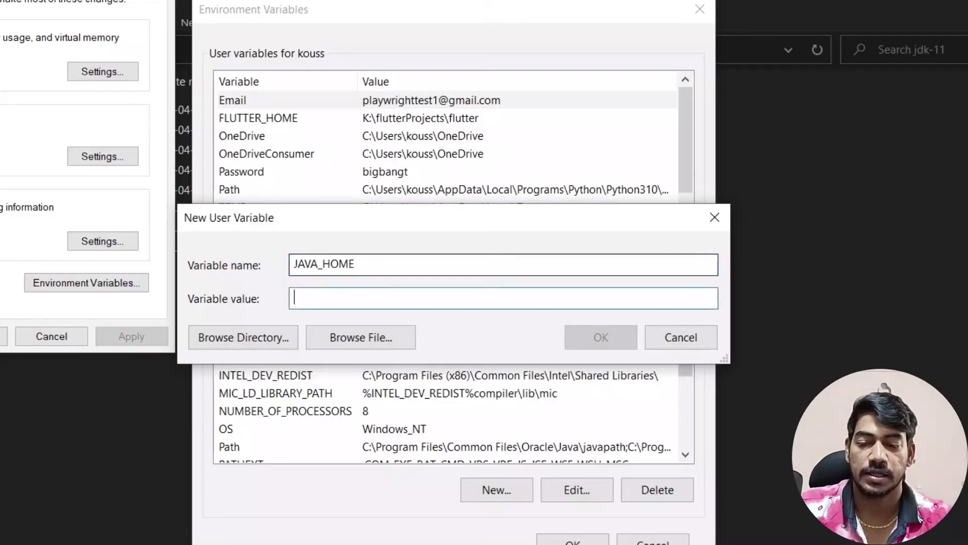
pyautogui.hotkey('ctrl', 'v')
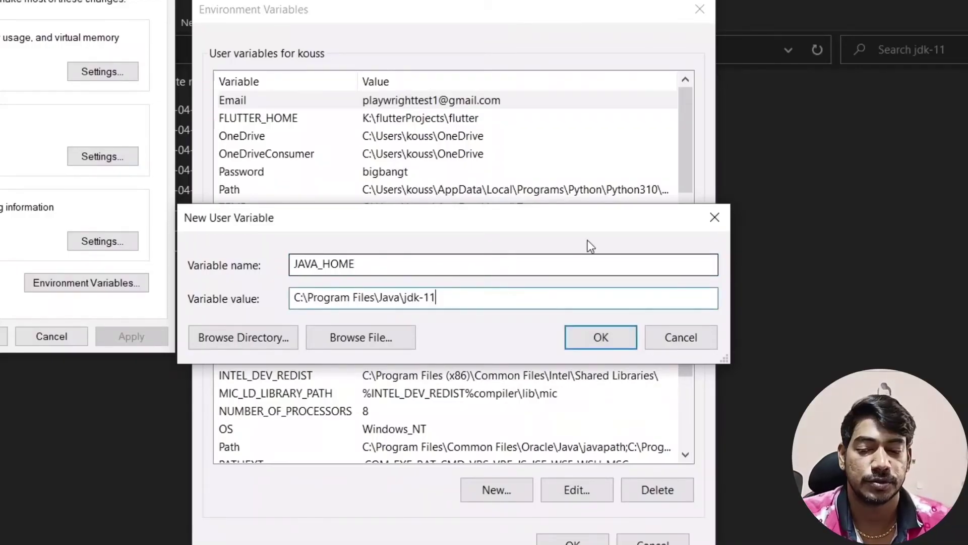
pyautogui.moveTo(573, 229); pyautogui.dragTo(598, 123)
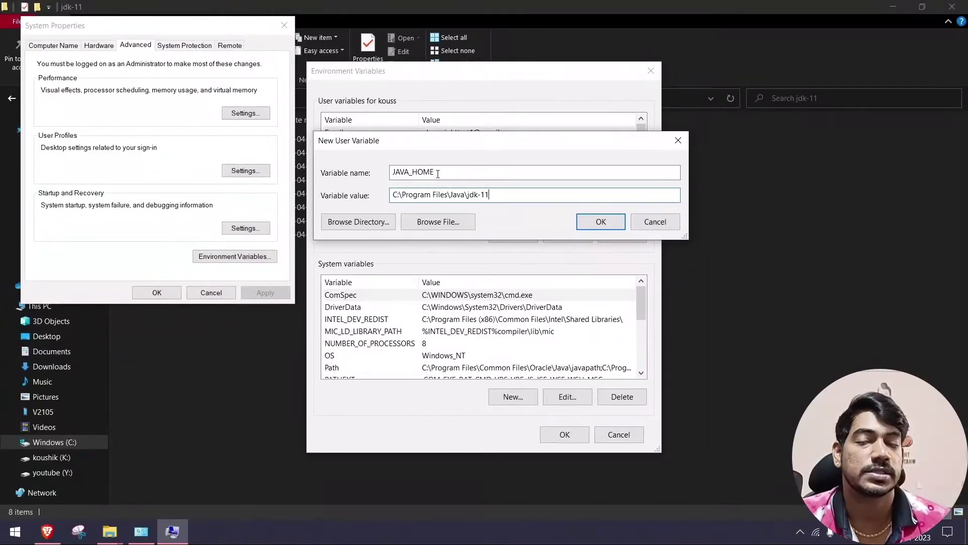
pyautogui.click(603, 222)
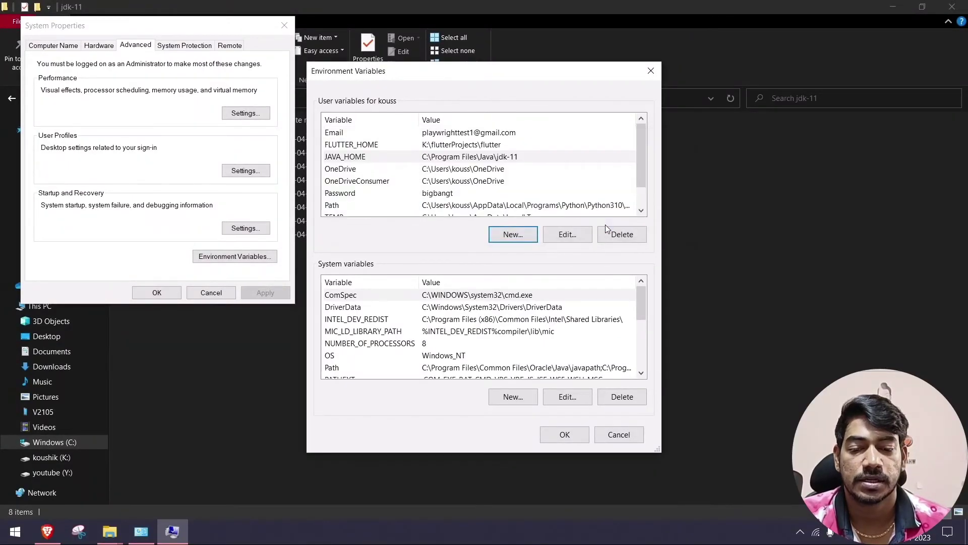
pyautogui.click(429, 156)
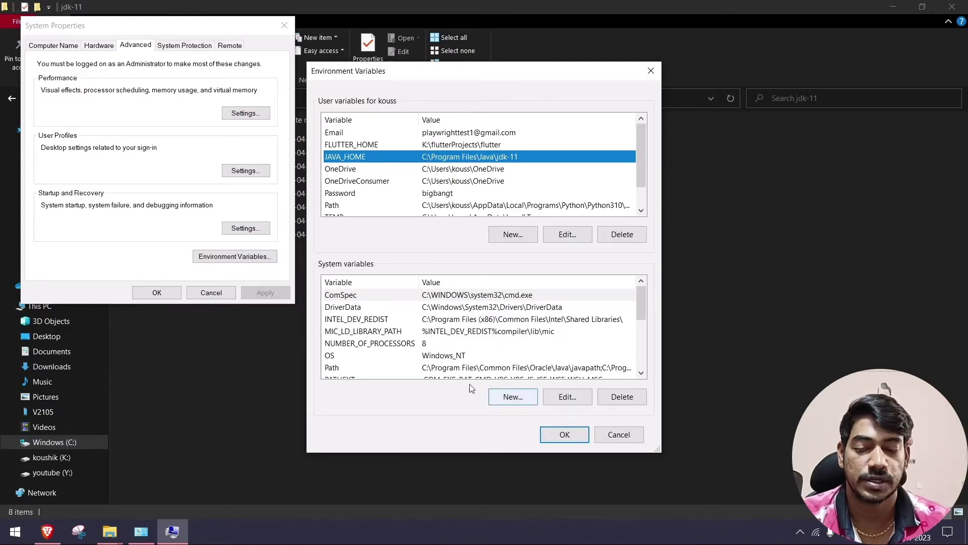
pyautogui.click(422, 343)
pyautogui.scroll(-1, 420, 344)
# Step: Add C:\Program Files\Java\jdk-11\bin as a new entry in the system Path
pyautogui.click(380, 332)
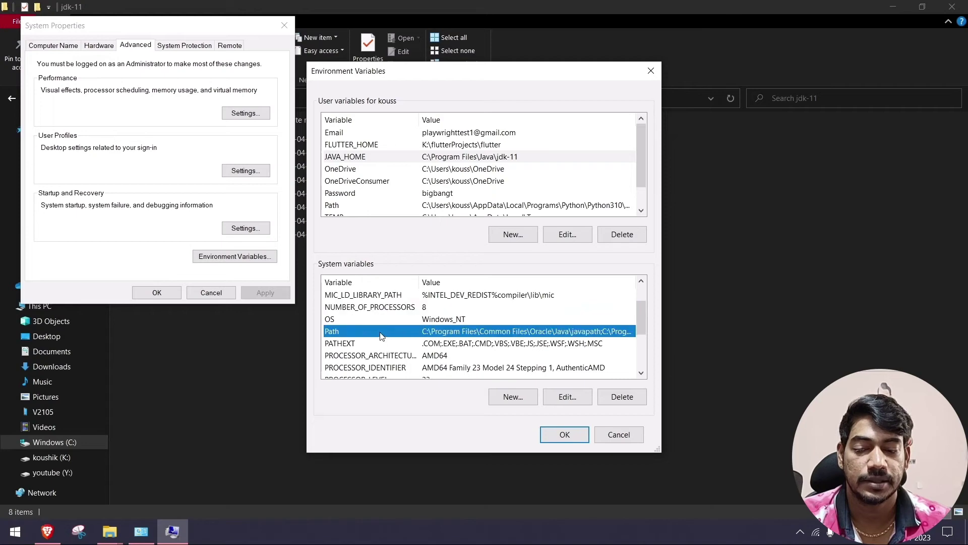
pyautogui.click(573, 402)
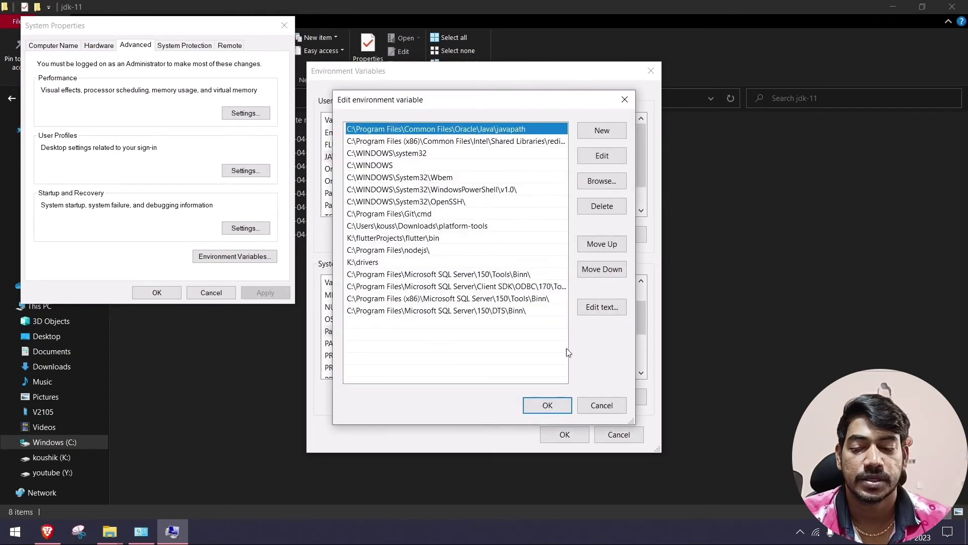
pyautogui.click(605, 135)
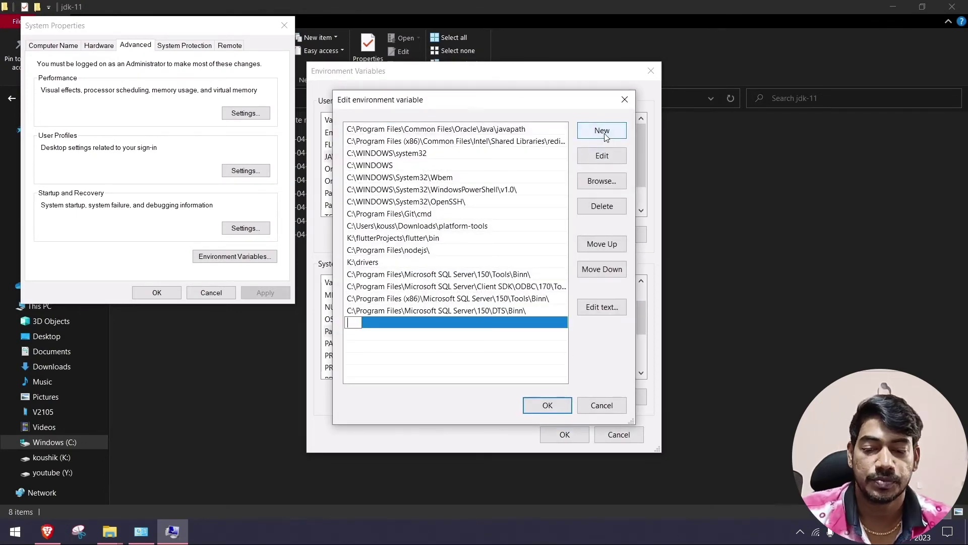
pyautogui.write('C:\\Program Files\\Java\\jdk-11')
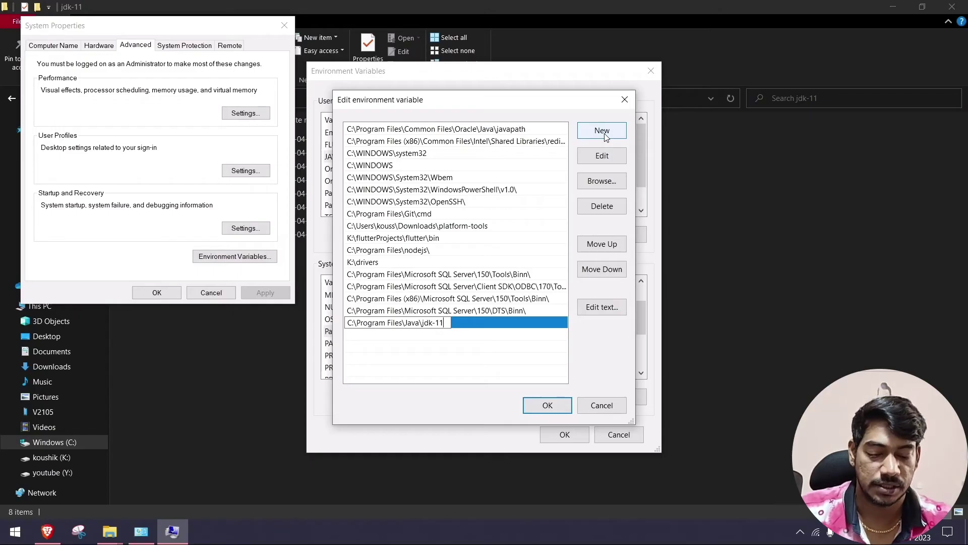
pyautogui.write('\\bin')
pyautogui.press('Return')
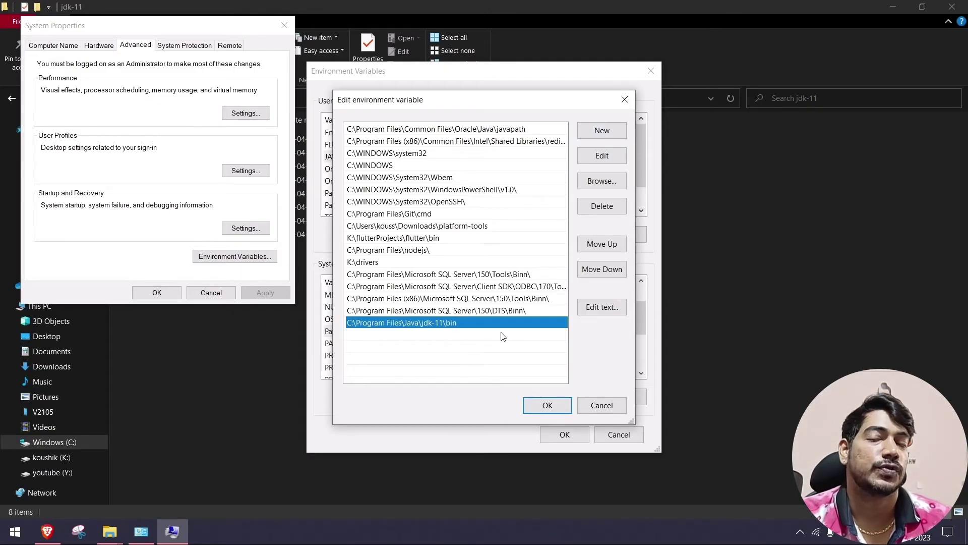
pyautogui.click(548, 405)
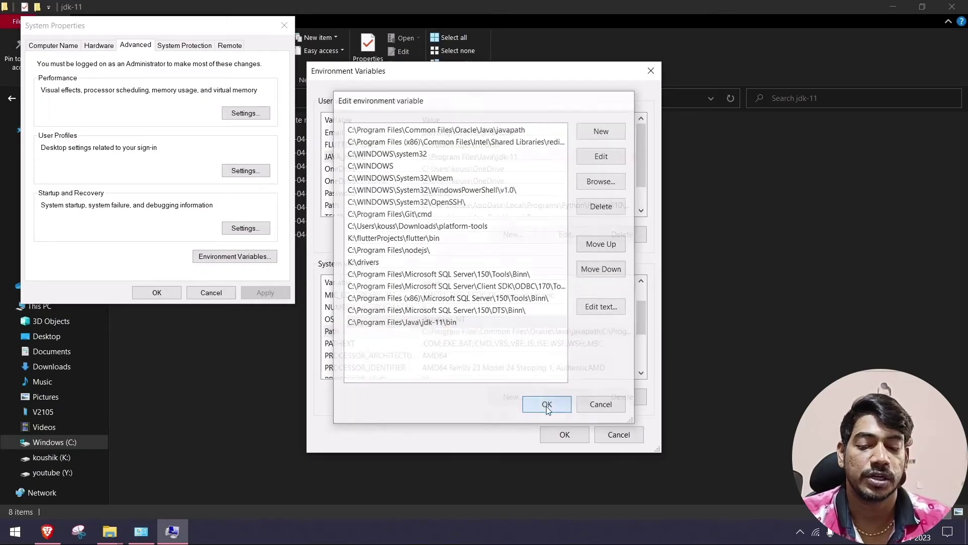
# Step: Confirm the Environment Variables and System Properties dialogs to save and close them
pyautogui.click(407, 160)
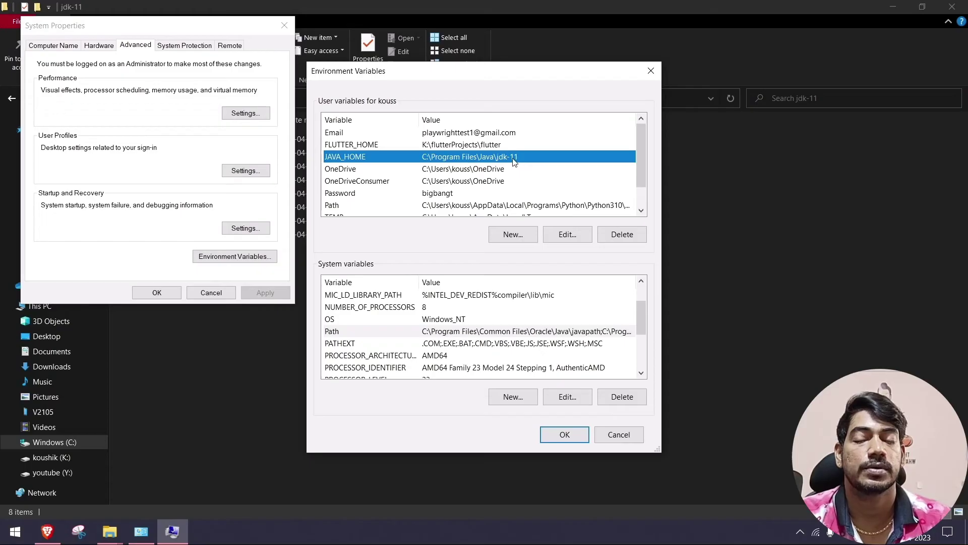
pyautogui.click(566, 435)
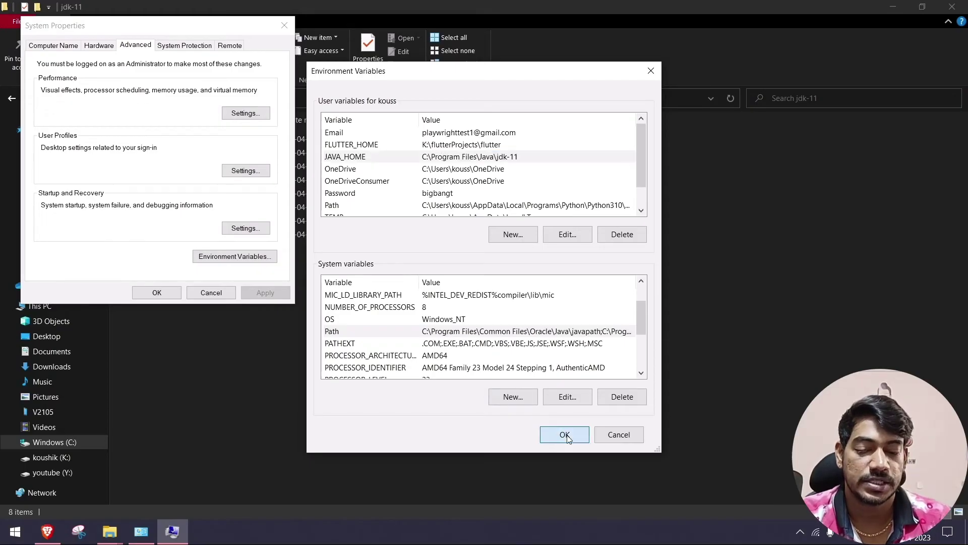
pyautogui.click(157, 293)
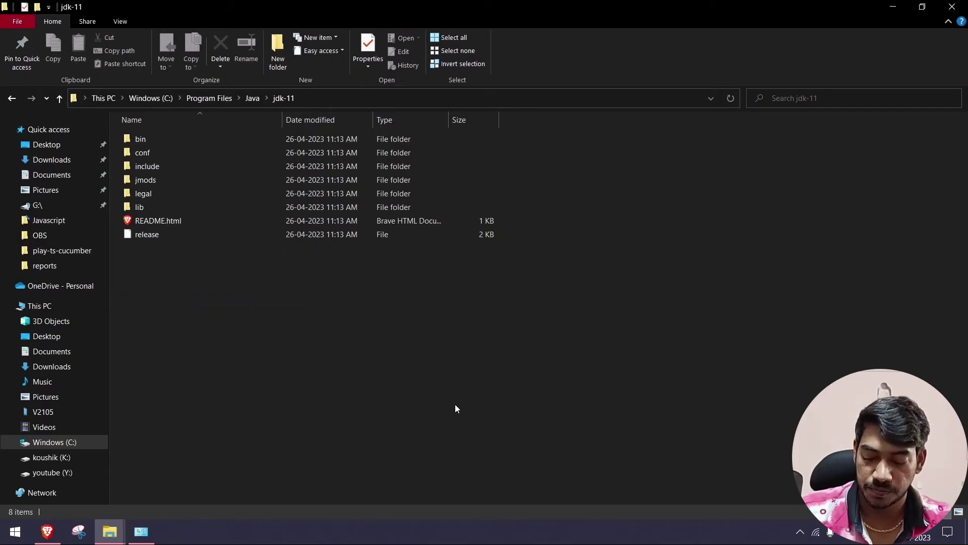
# Step: Run java -version in Command Prompt, confirm it reports 11.0.19, then close the console
pyautogui.press('super+r')
pyautogui.write('d')
pyautogui.press('Return')
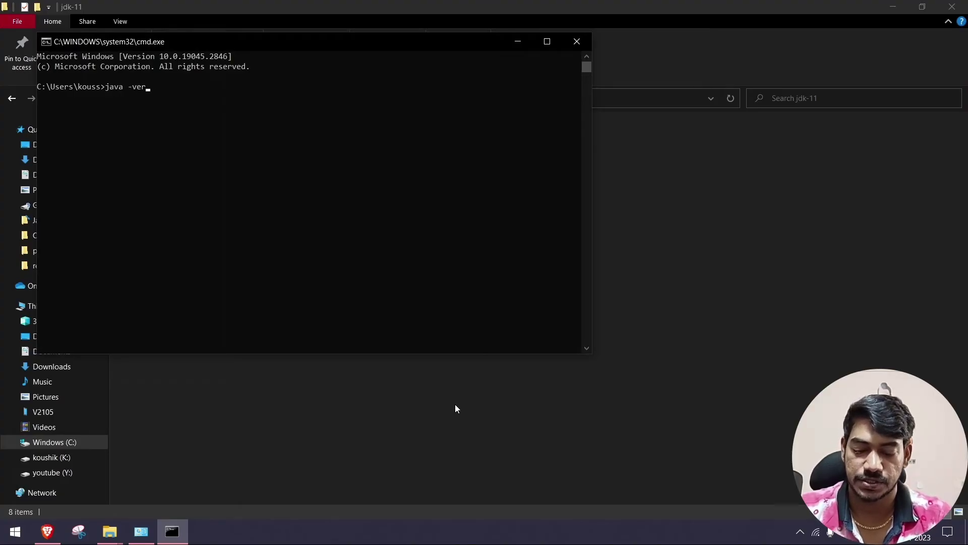
pyautogui.write('java -version')
pyautogui.press('Return')
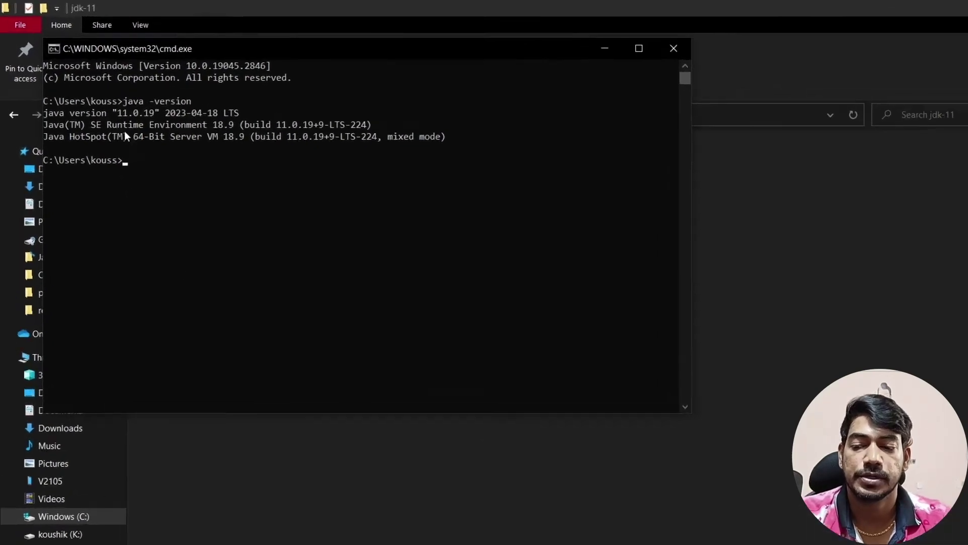
pyautogui.moveTo(109, 113); pyautogui.dragTo(265, 114)
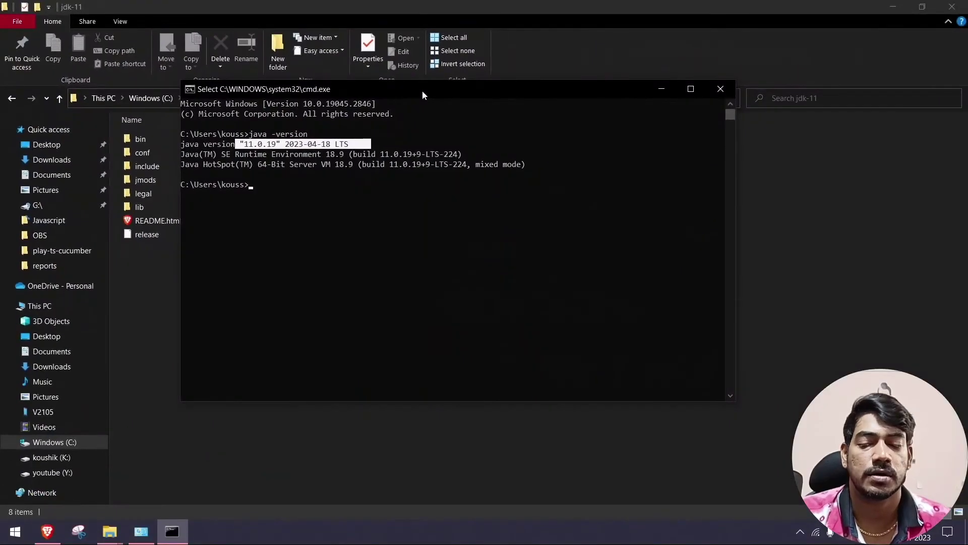
pyautogui.click(332, 174)
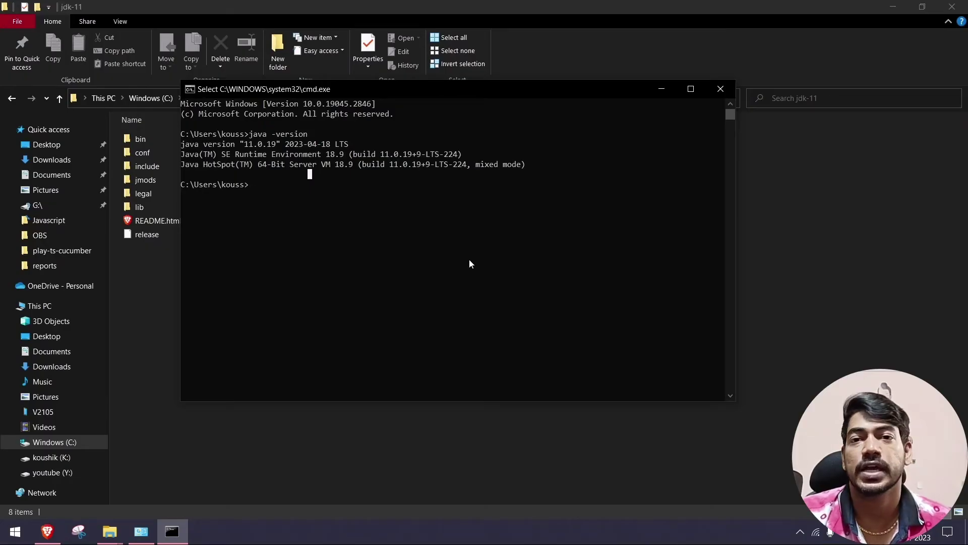
pyautogui.click(721, 89)
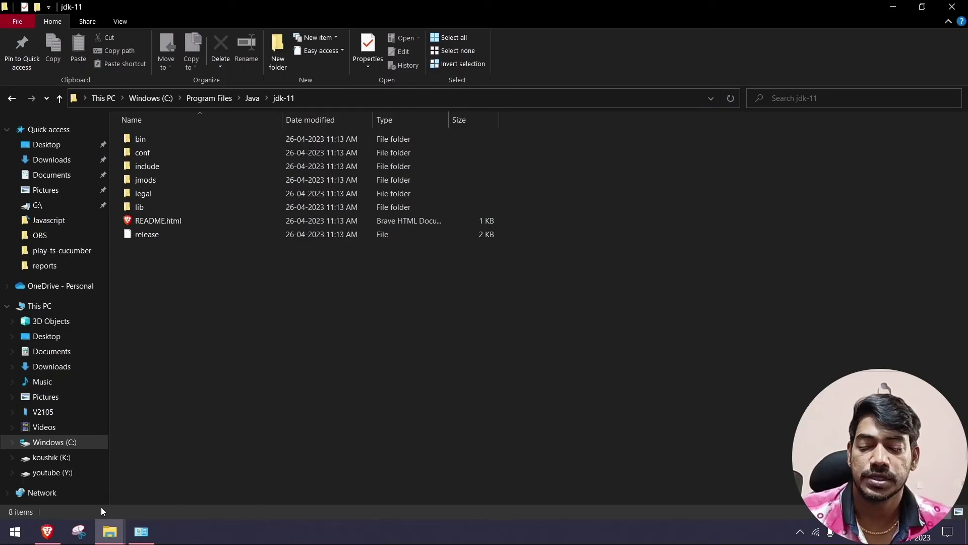
# Step: Copy apache-maven-3.9.1-bin.zip from playwright-installation to C:\, granting administrator permission
pyautogui.click(51, 465)
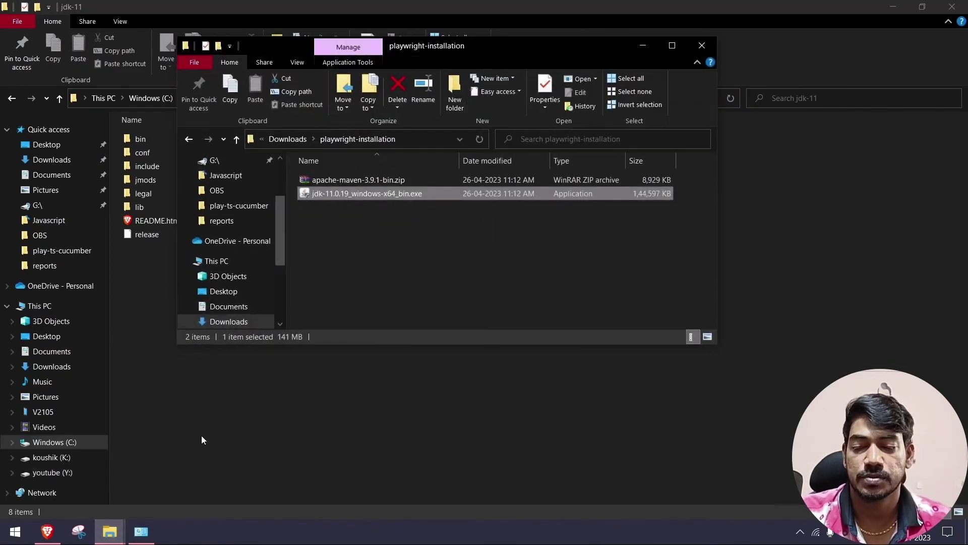
pyautogui.click(552, 247)
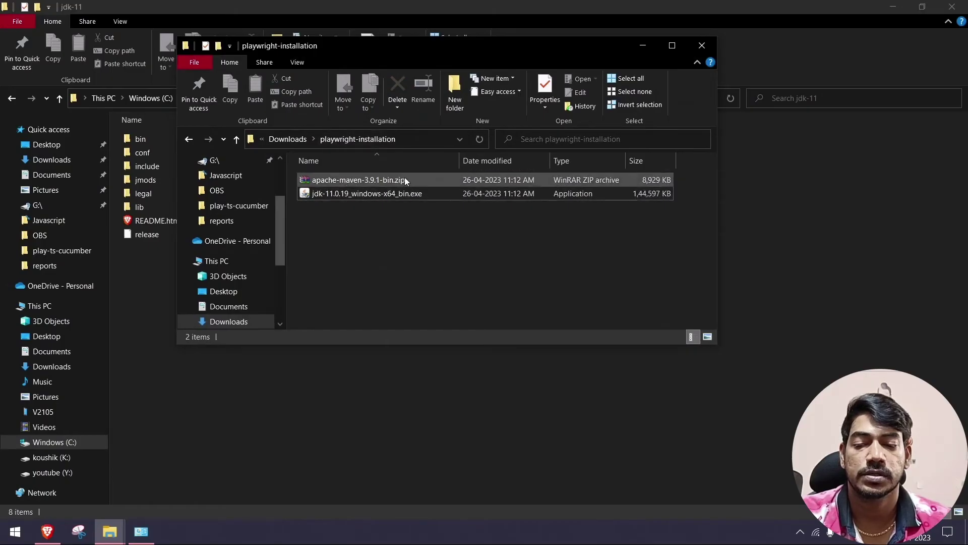
pyautogui.click(404, 180)
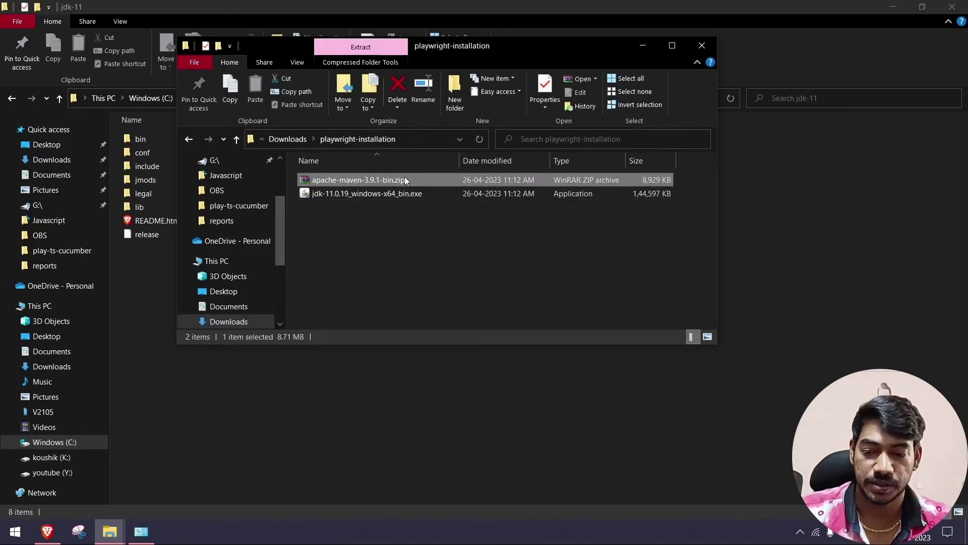
pyautogui.click(846, 234)
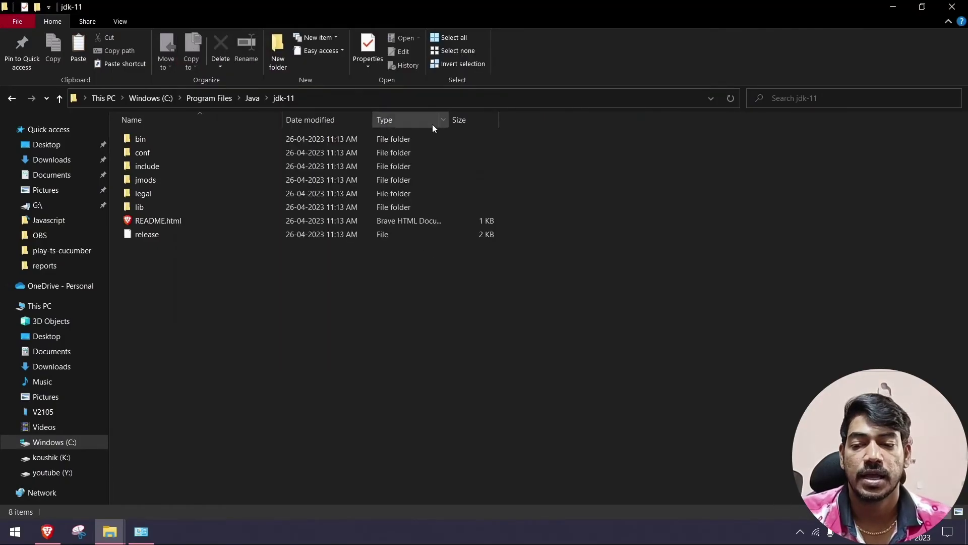
pyautogui.click(204, 100)
pyautogui.click(162, 98)
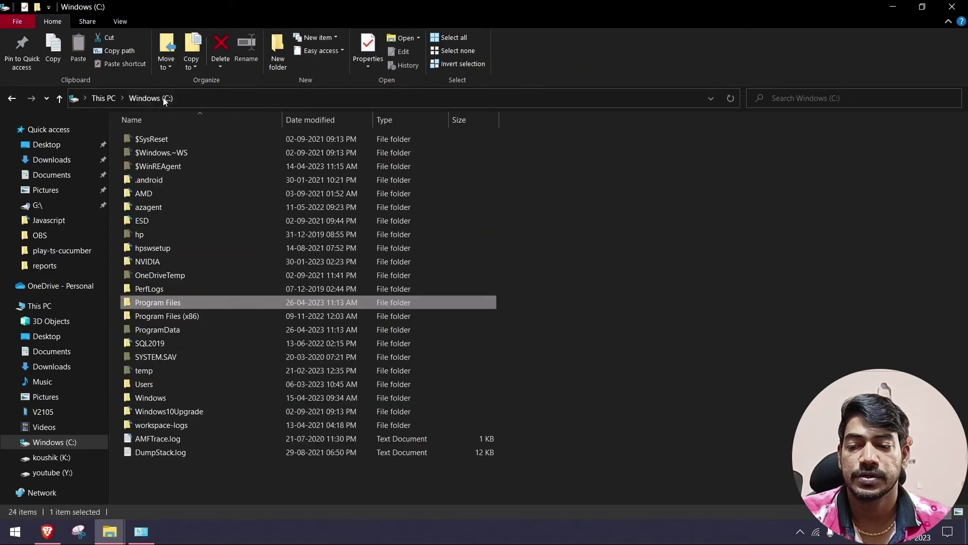
pyautogui.click(643, 261)
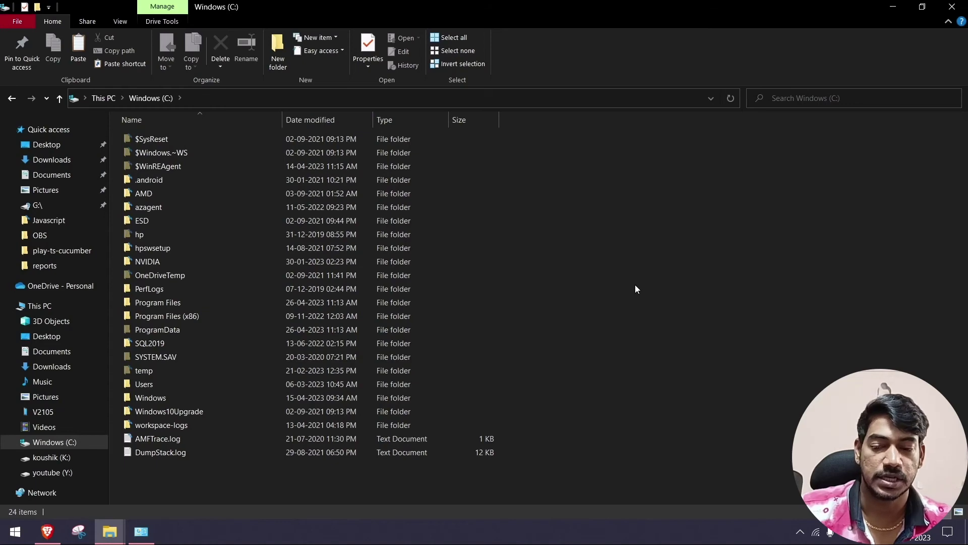
pyautogui.hotkey('ctrl', 'v')
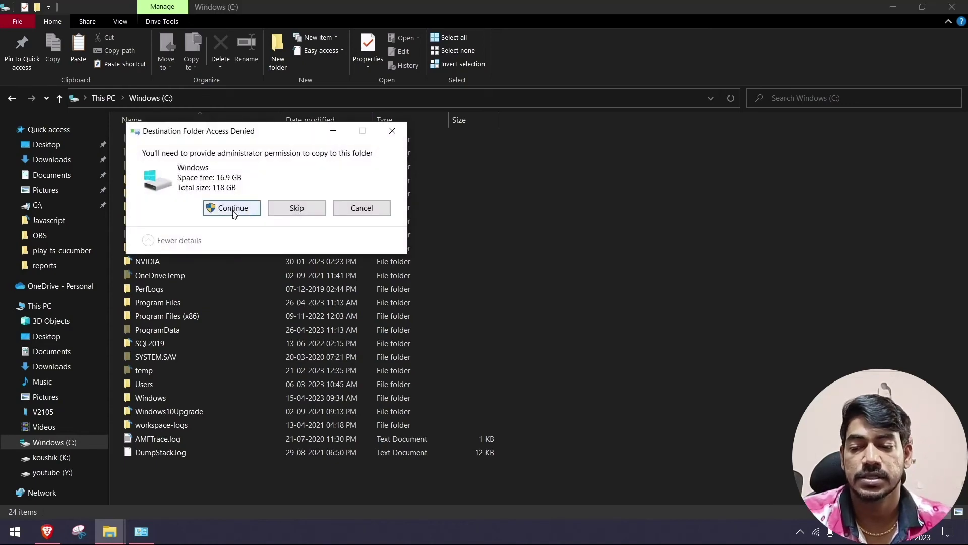
pyautogui.click(233, 208)
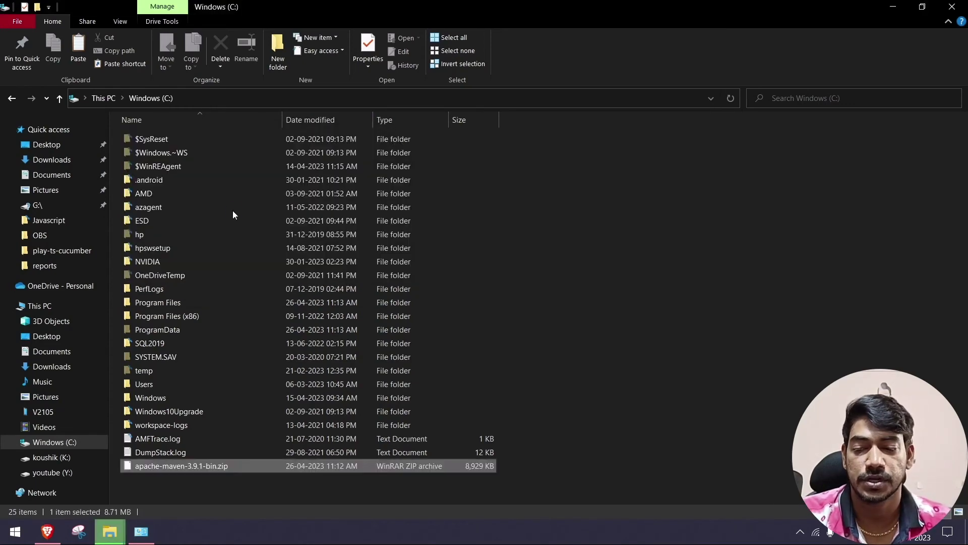
# Step: Extract the zip to C:\apache-maven-3.9.1-bin and copy the inner apache-maven-3.9.1 folder path
pyautogui.rightClick(184, 462)
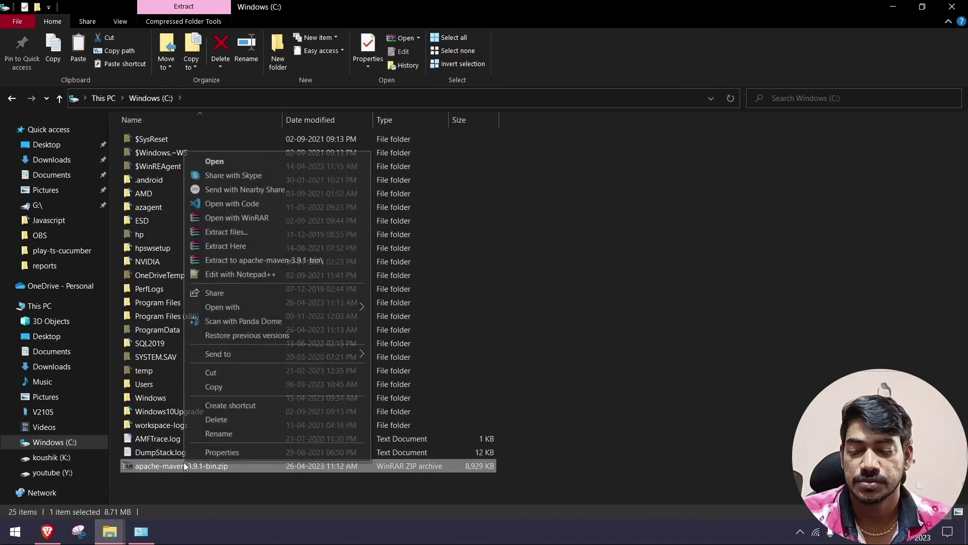
pyautogui.click(286, 256)
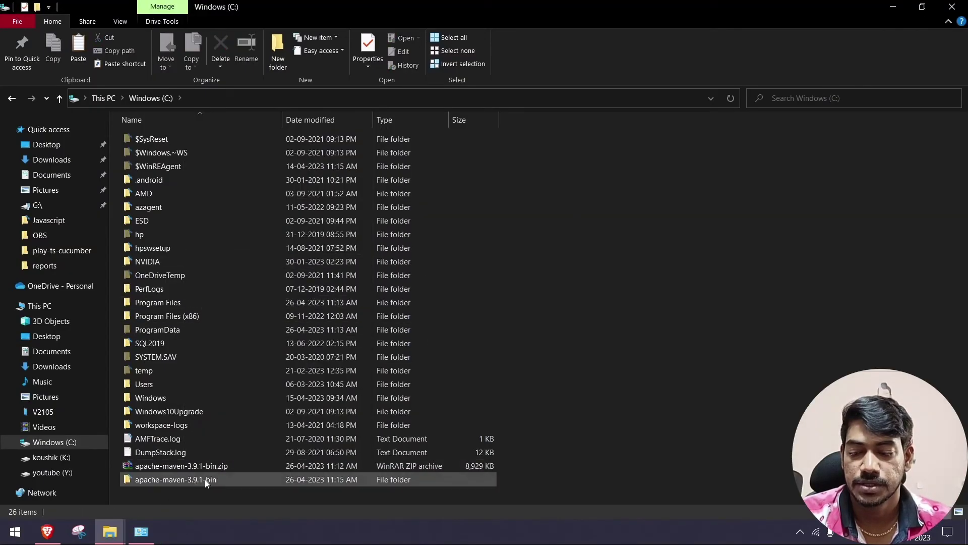
pyautogui.click(192, 480)
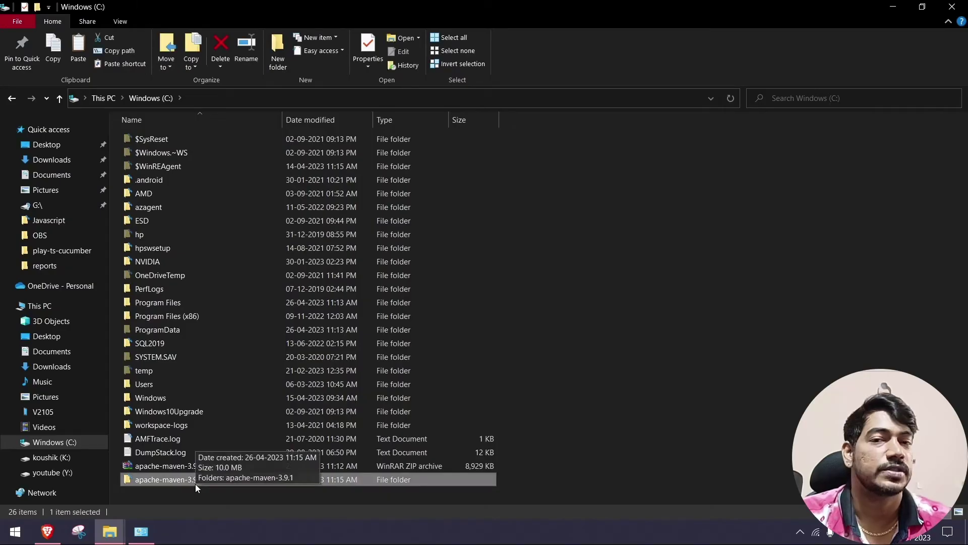
pyautogui.doubleClick(167, 484)
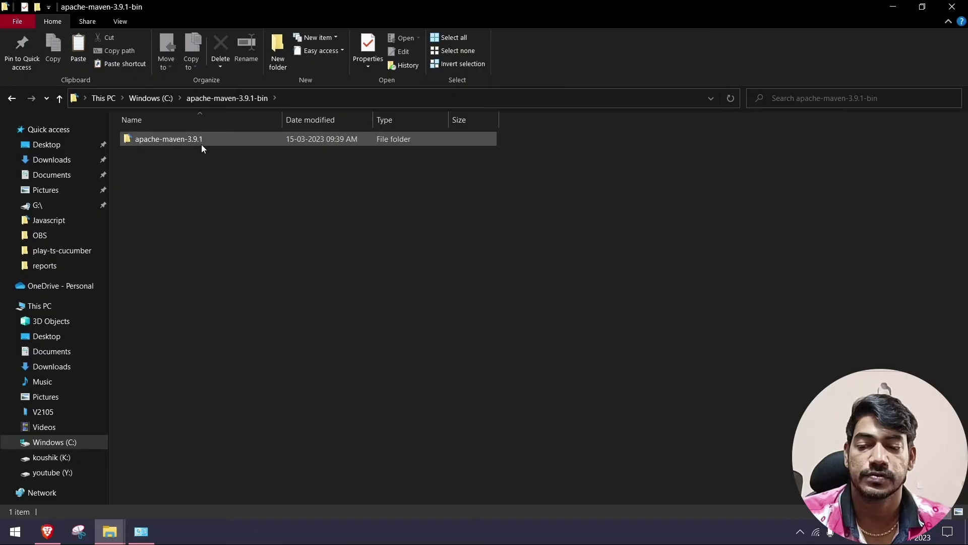
pyautogui.doubleClick(201, 144)
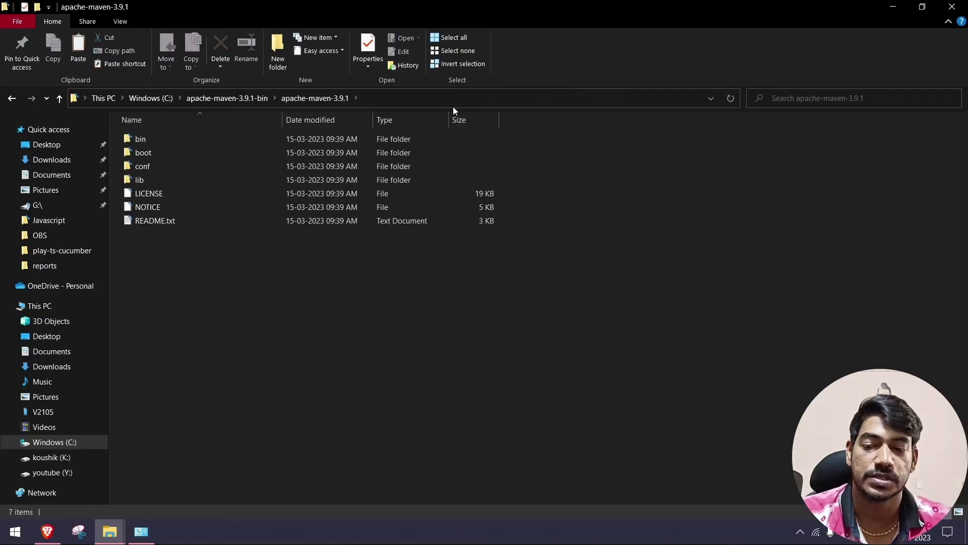
pyautogui.click(423, 97)
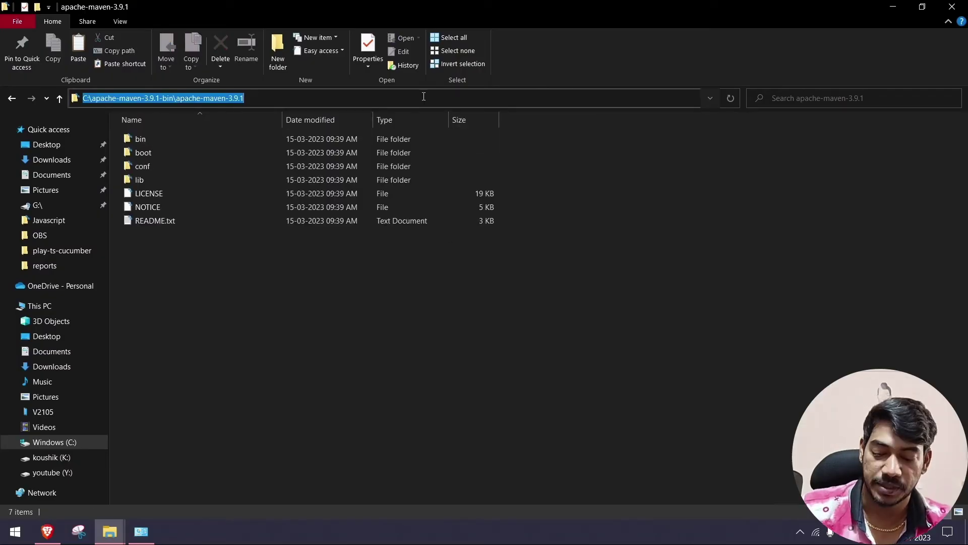
pyautogui.press('Escape')
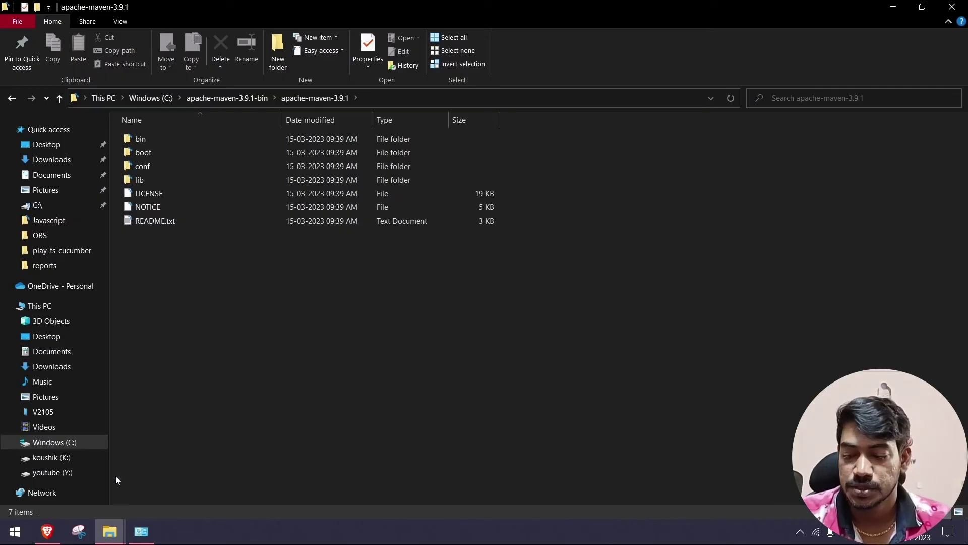
pyautogui.click(110, 531)
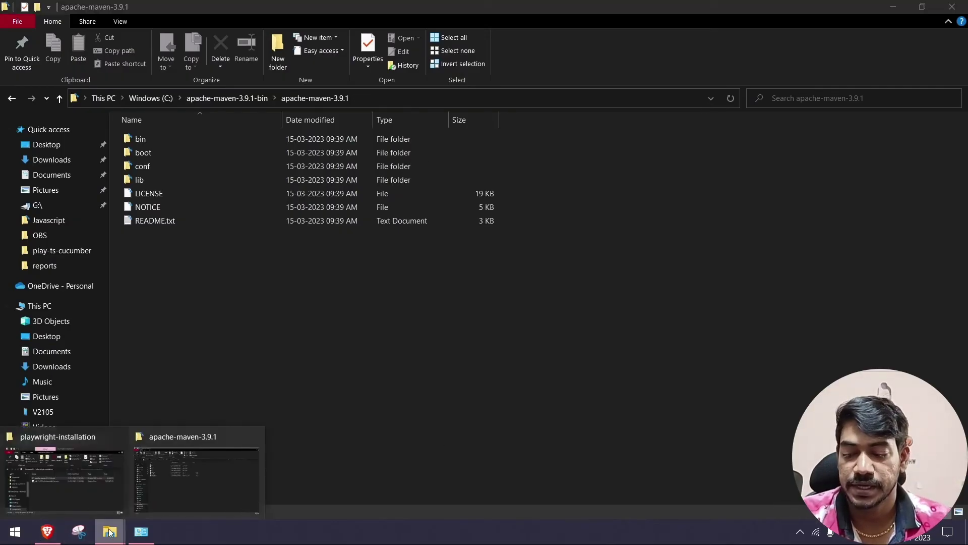
# Step: Add user environment variable MAVEN_HOME with value C:\apache-maven-3.9.1-bin\apache-maven-3.9.1
pyautogui.click(140, 531)
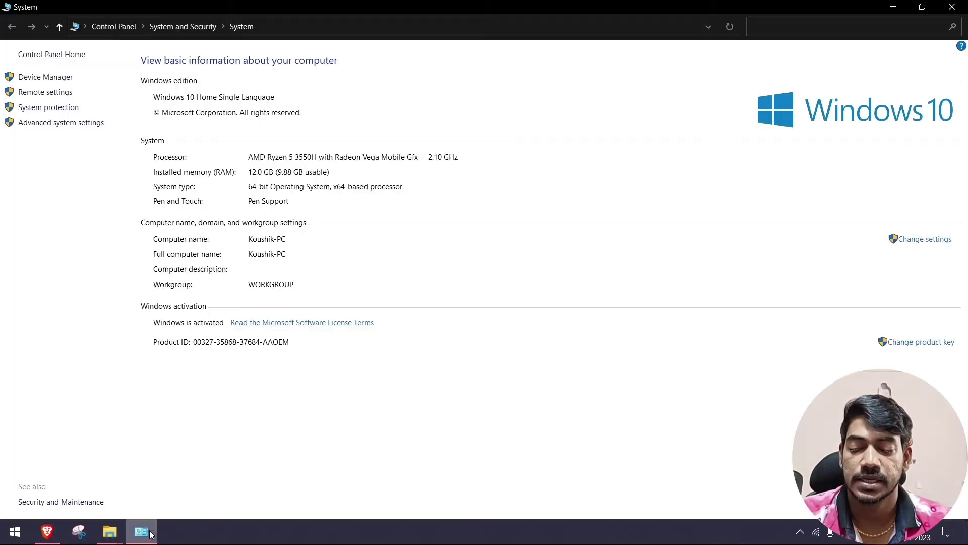
pyautogui.click(79, 123)
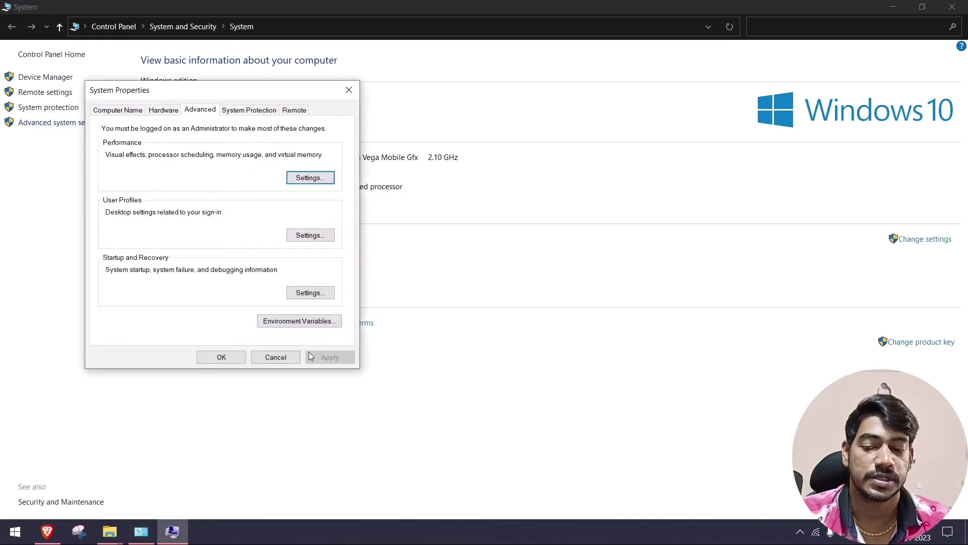
pyautogui.click(322, 323)
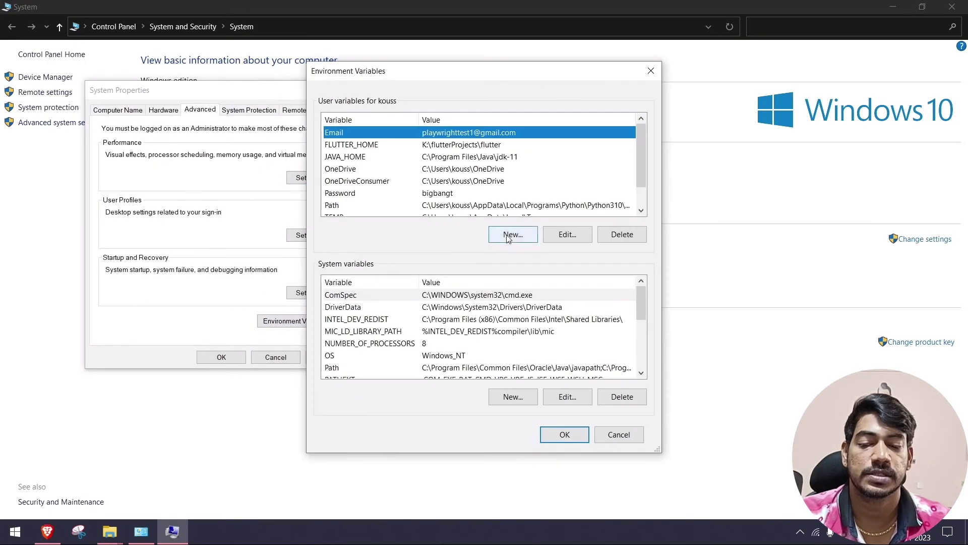
pyautogui.click(510, 235)
pyautogui.write('MAVEN')
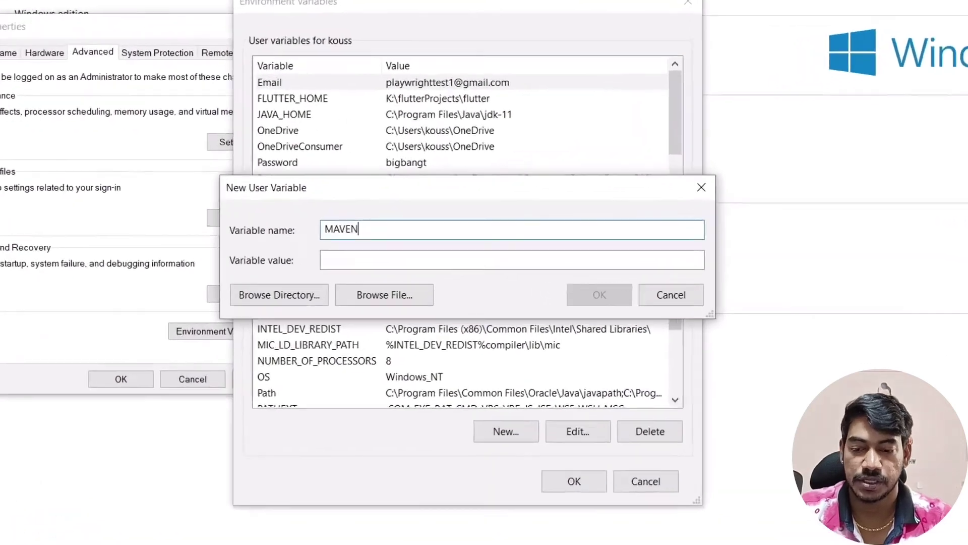
pyautogui.write('_HOME')
pyautogui.press('Tab')
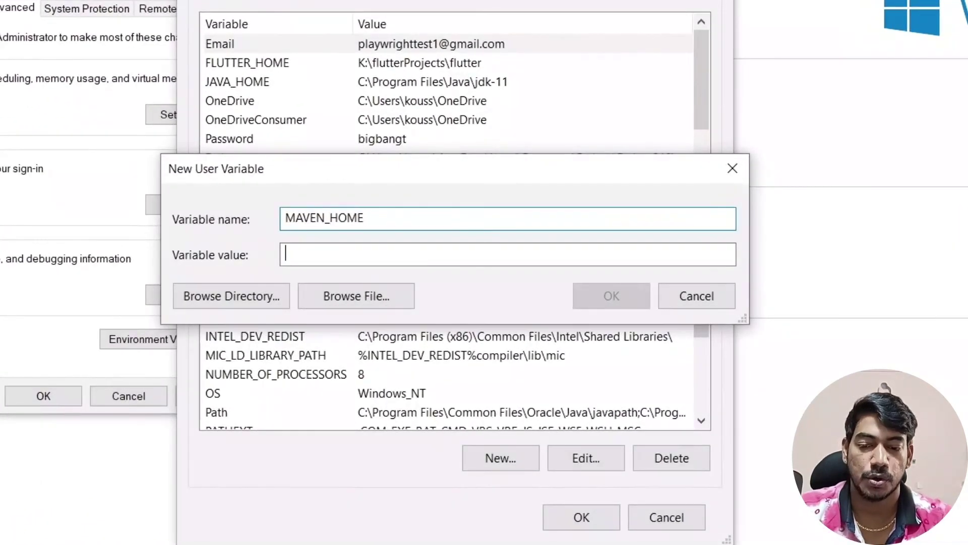
pyautogui.write('C:\\apache-maven-3.9.1-bin\\apache-maven-3.9.1')
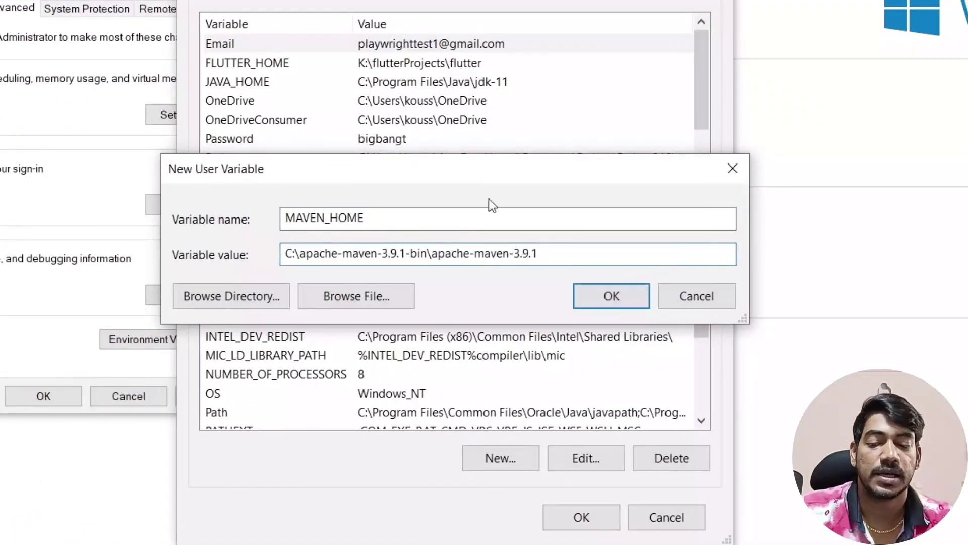
pyautogui.hotkey('ctrl', 'a')
pyautogui.hotkey('ctrl', 'c')
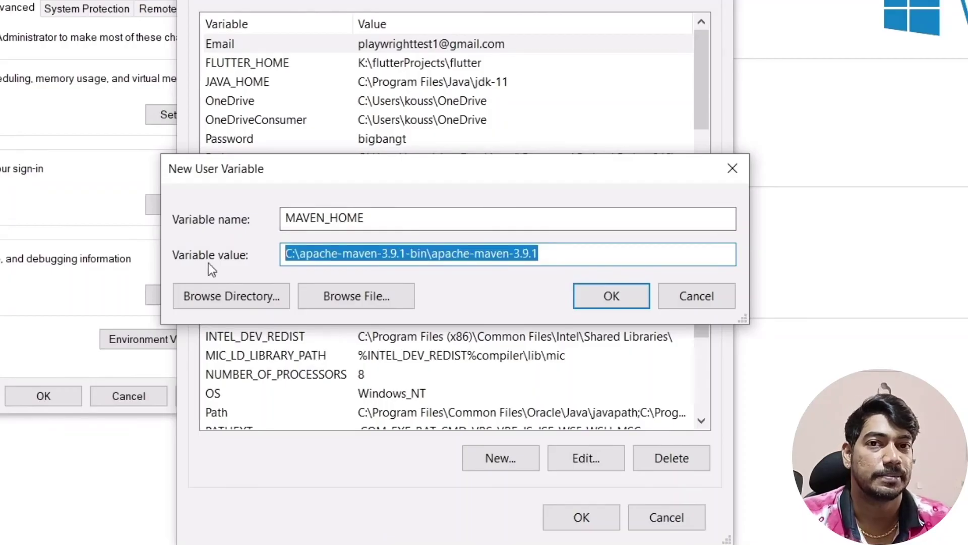
pyautogui.click(618, 295)
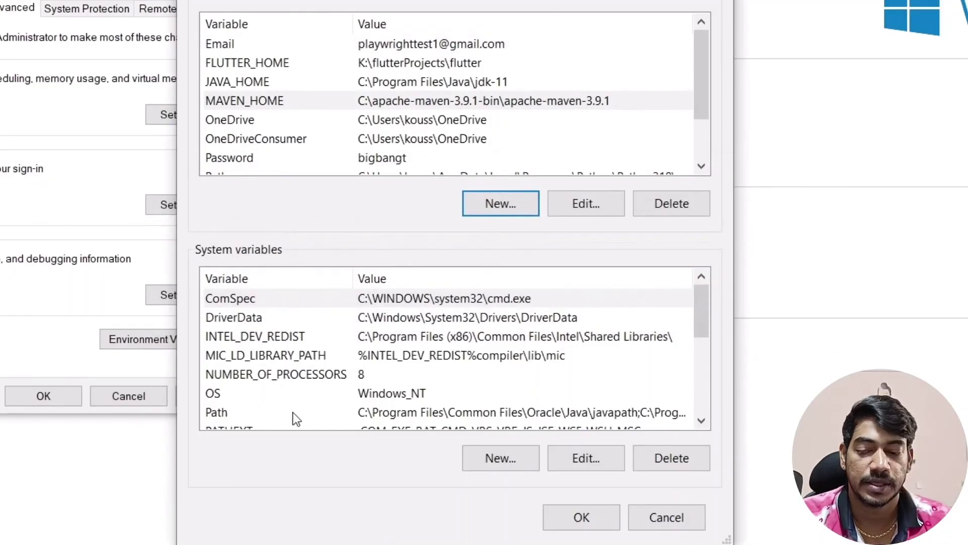
pyautogui.click(296, 413)
# Step: Add C:\apache-maven-3.9.1-bin\apache-maven-3.9.1\bin as a new entry in the system Path
pyautogui.click(588, 456)
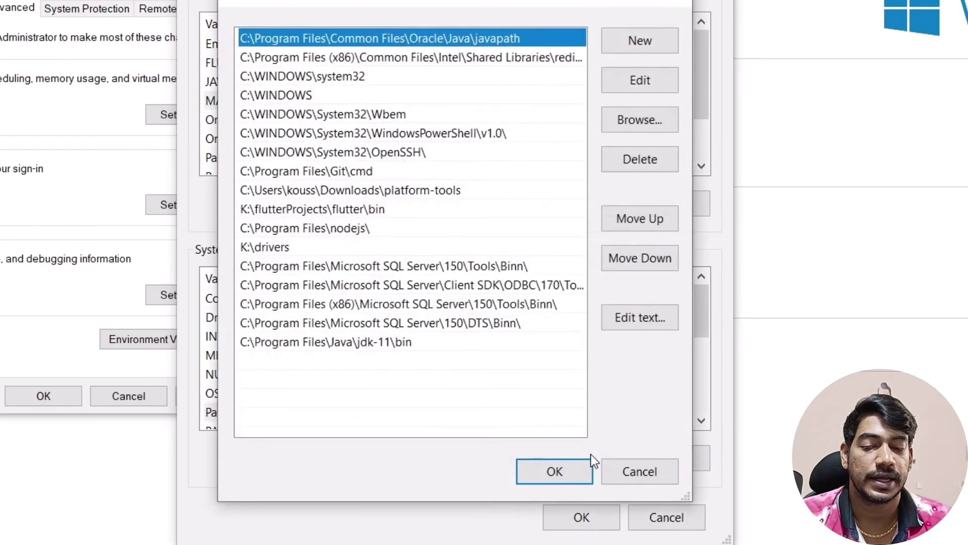
pyautogui.click(642, 43)
pyautogui.hotkey('ctrl', 'v')
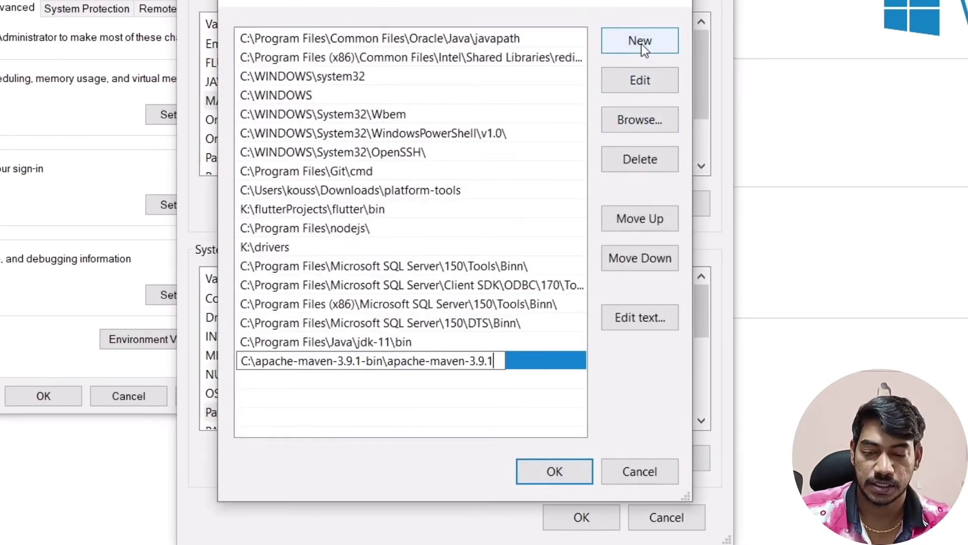
pyautogui.write('\\bin')
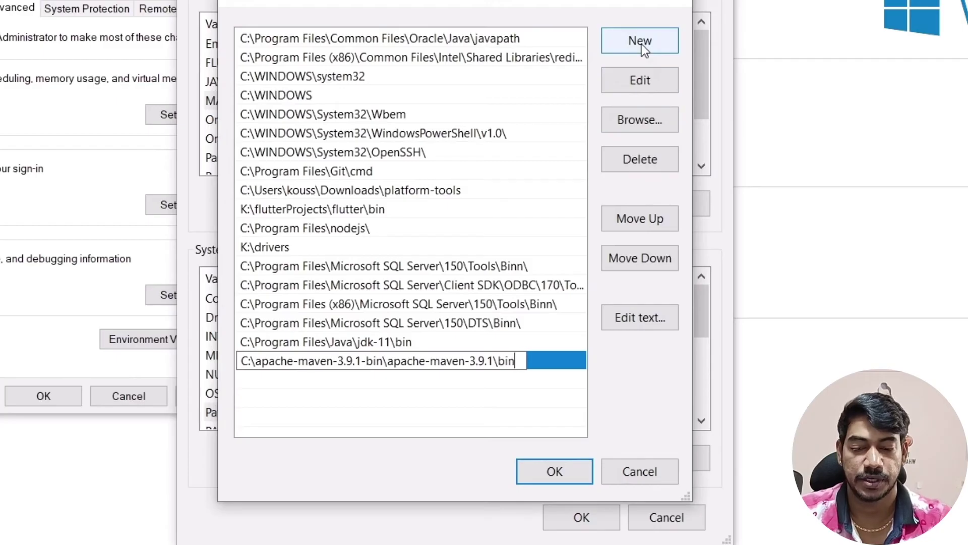
pyautogui.press('Return')
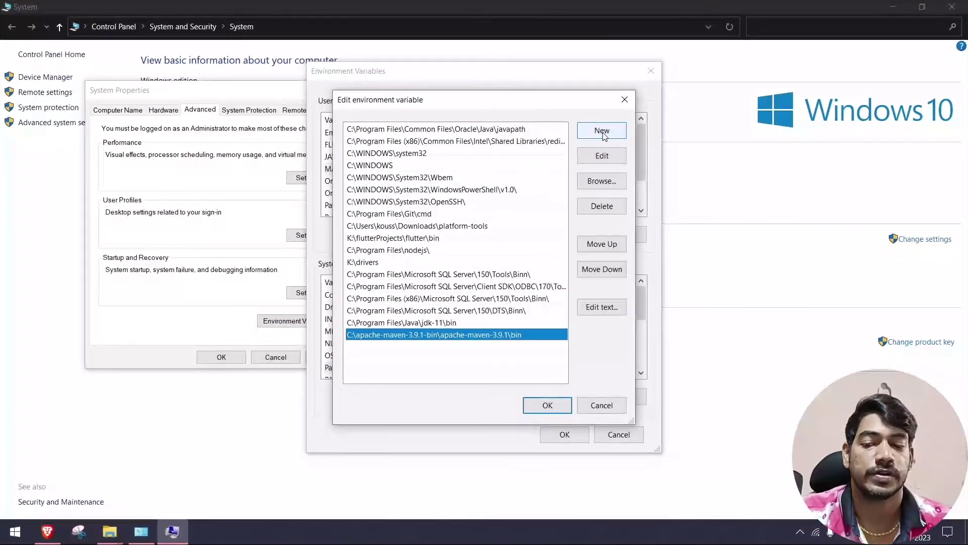
pyautogui.moveTo(466, 123); pyautogui.dragTo(564, 118)
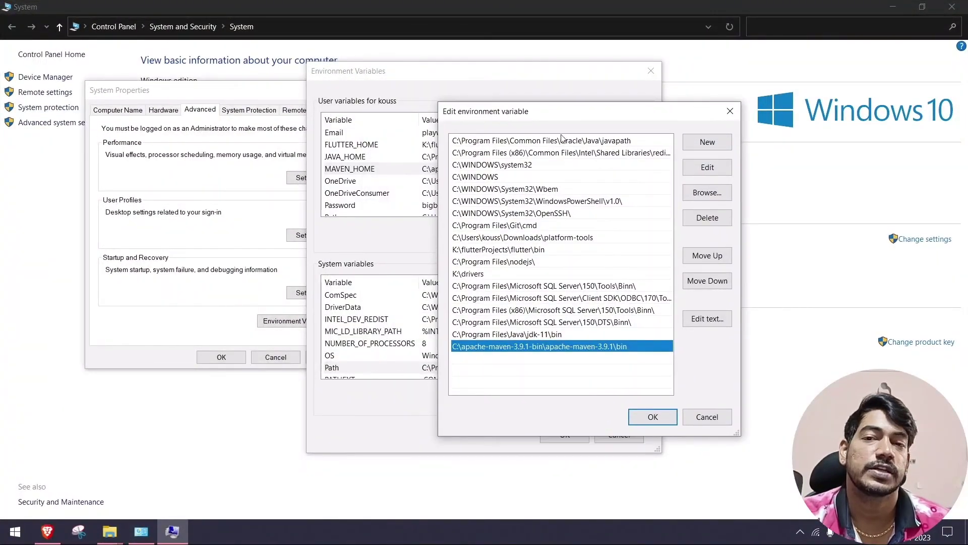
pyautogui.click(656, 422)
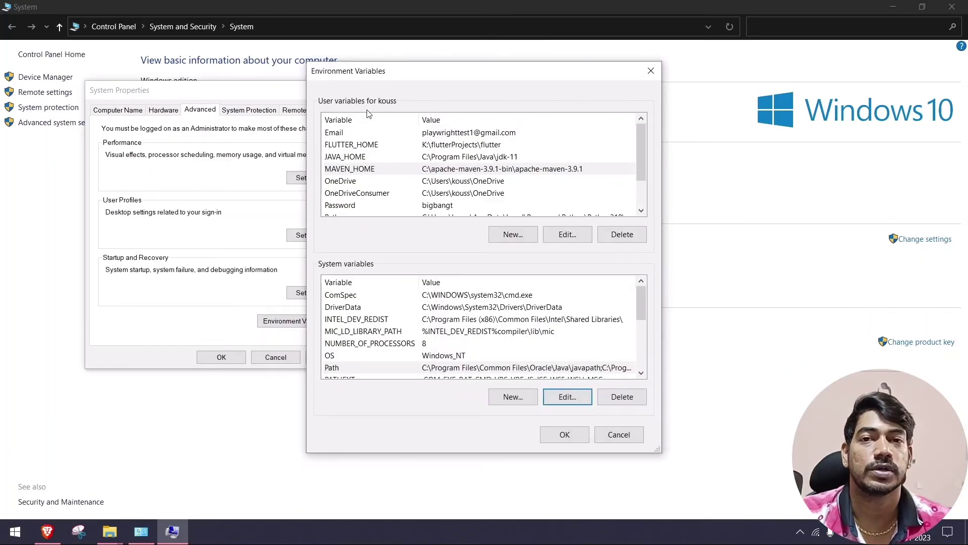
# Step: Check the MAVEN_HOME value, then confirm Environment Variables and System Properties
pyautogui.click(562, 174)
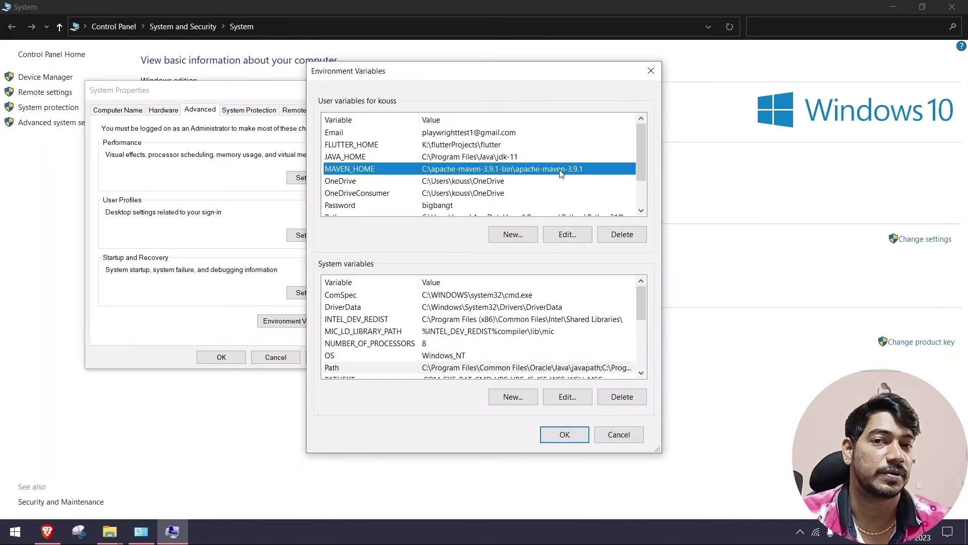
pyautogui.click(564, 434)
pyautogui.click(227, 360)
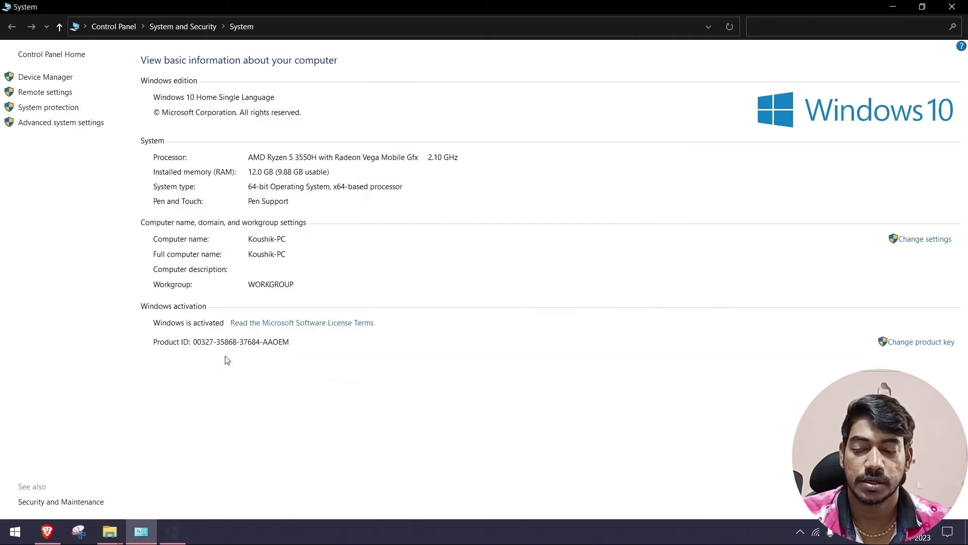
# Step: Close the open Explorer windows and run mvn -version in Command Prompt
pyautogui.click(952, 7)
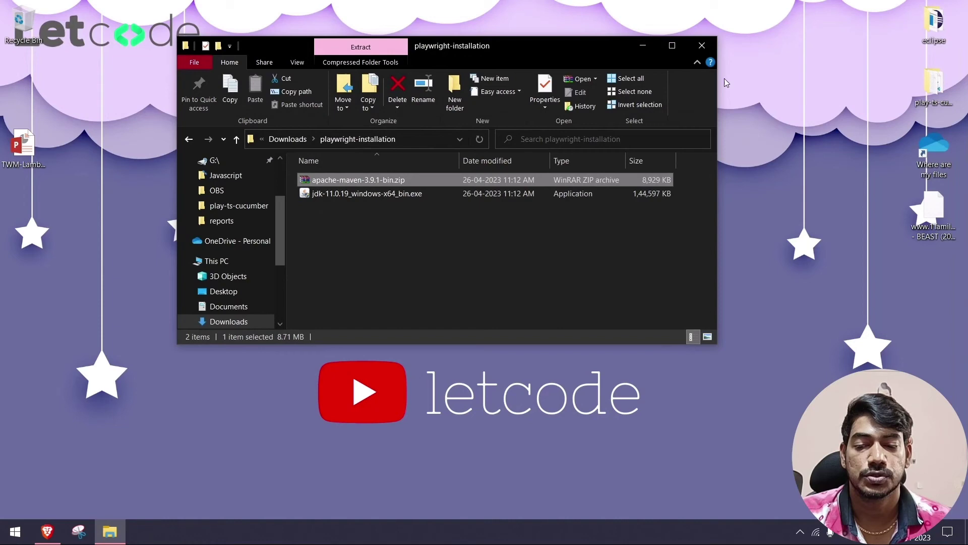
pyautogui.click(709, 39)
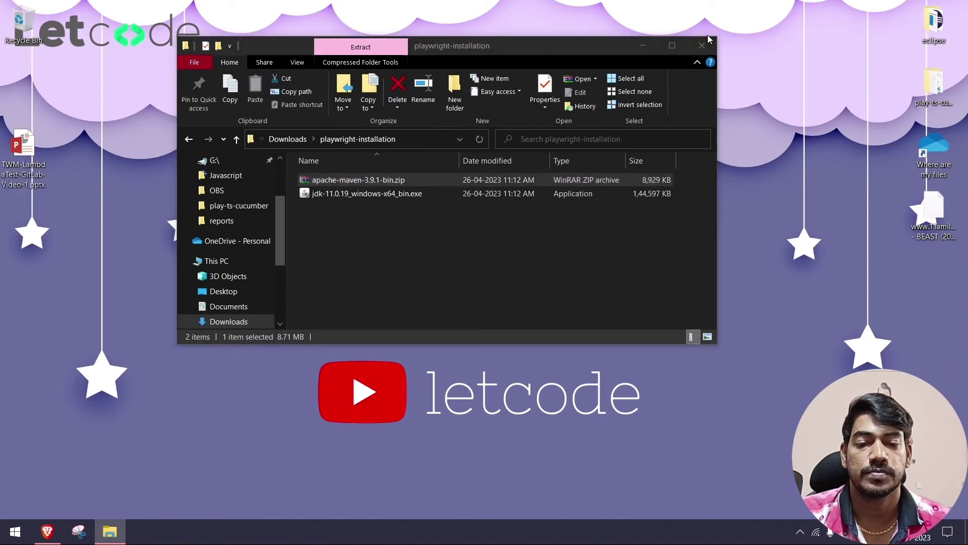
pyautogui.click(702, 45)
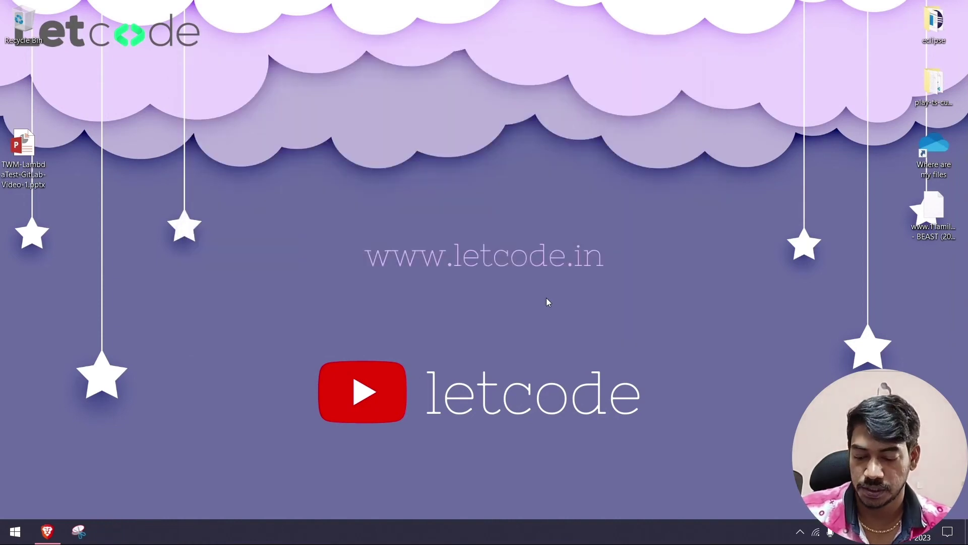
pyautogui.press('super+r')
pyautogui.press('Return')
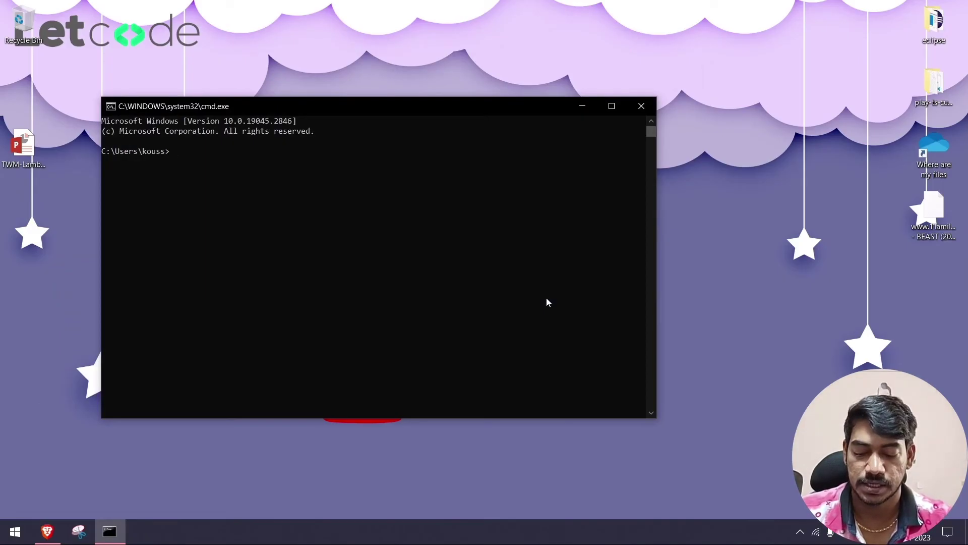
pyautogui.write('mvn -versio')
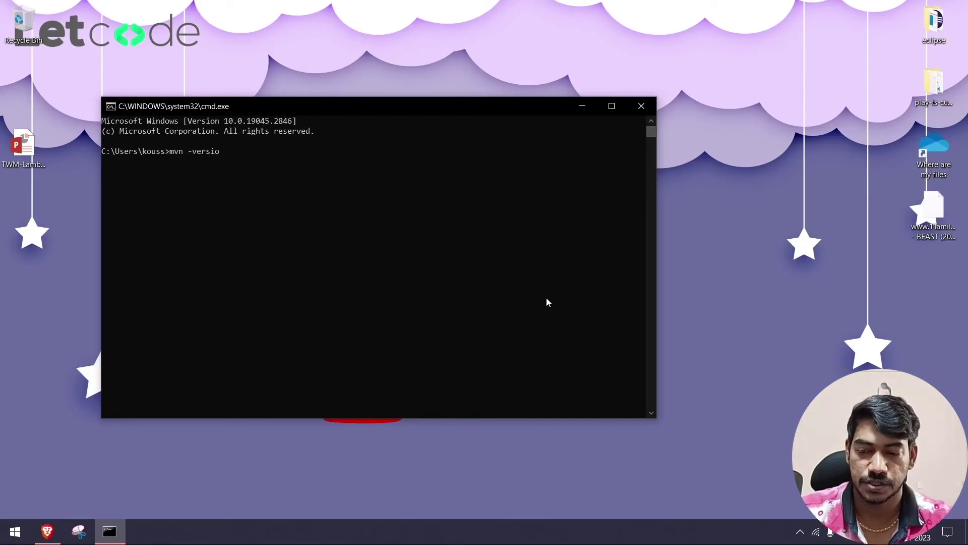
pyautogui.write('n')
pyautogui.press('Return')
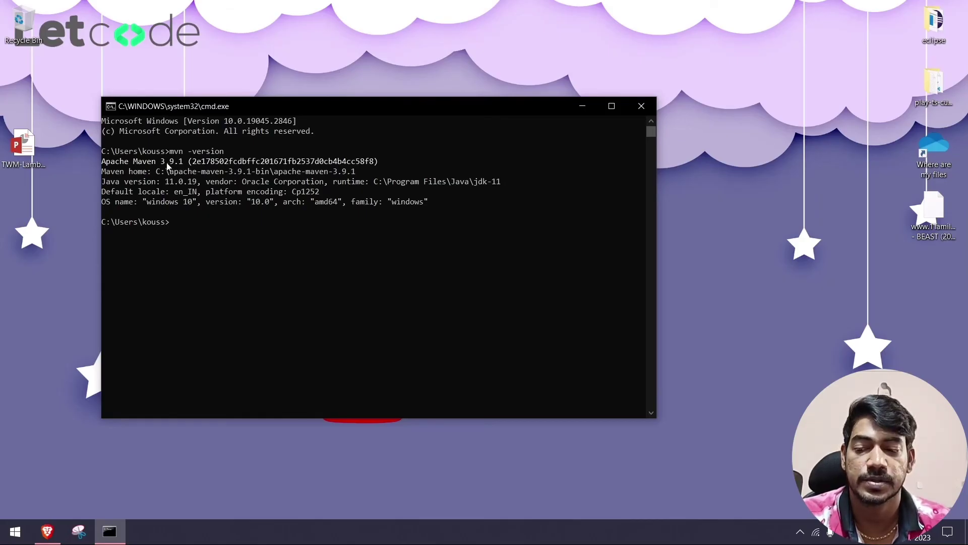
# Step: Highlight the Apache Maven 3.9.1 / Java 11.0.19 report, then close Command Prompt
pyautogui.moveTo(158, 162); pyautogui.dragTo(185, 162)
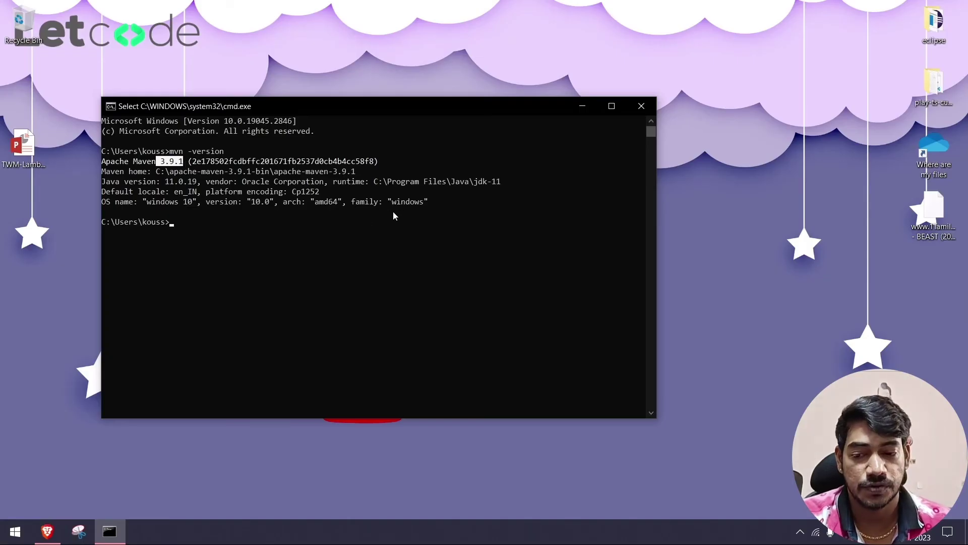
pyautogui.moveTo(438, 203); pyautogui.dragTo(96, 162)
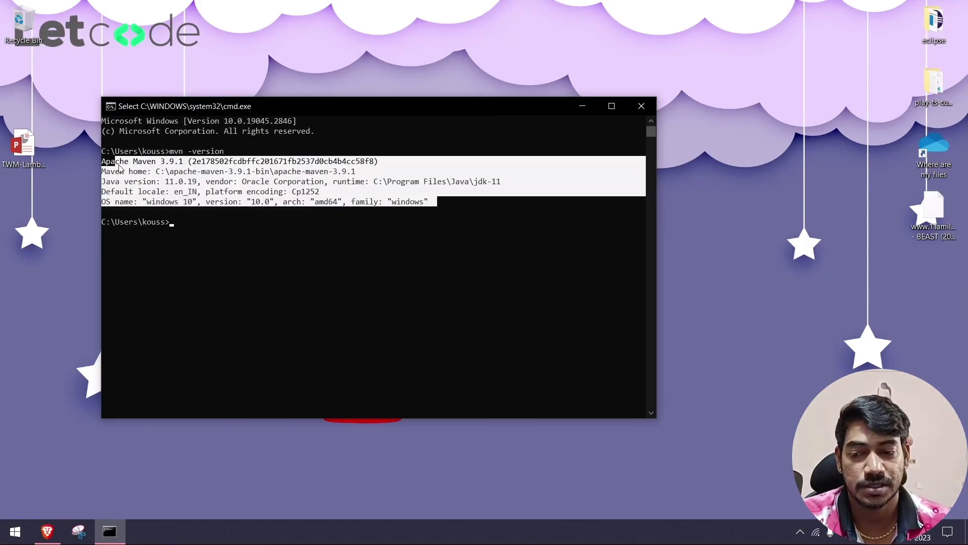
pyautogui.click(199, 212)
pyautogui.click(190, 235)
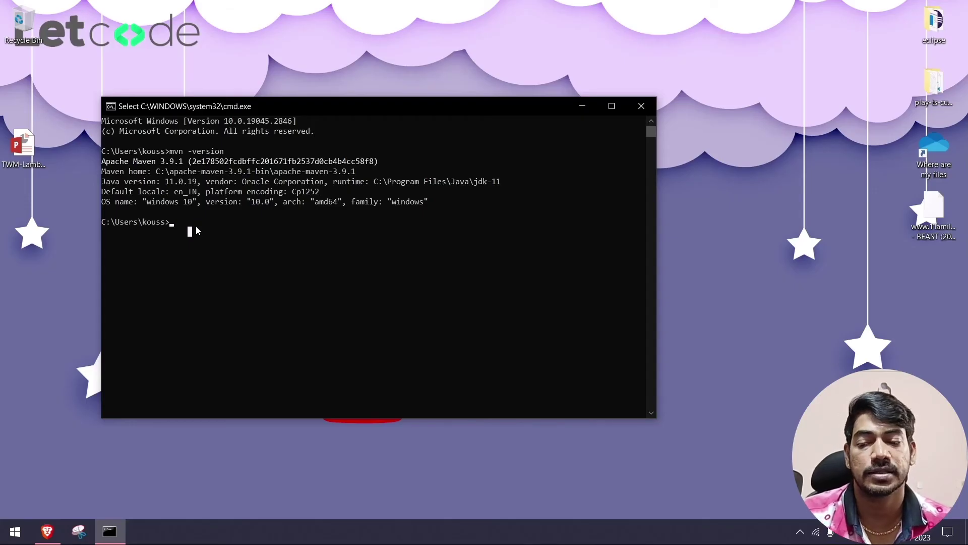
pyautogui.click(641, 106)
# Step: Refresh the desktop and browse the eclipse.org packages page in Brave
pyautogui.rightClick(372, 146)
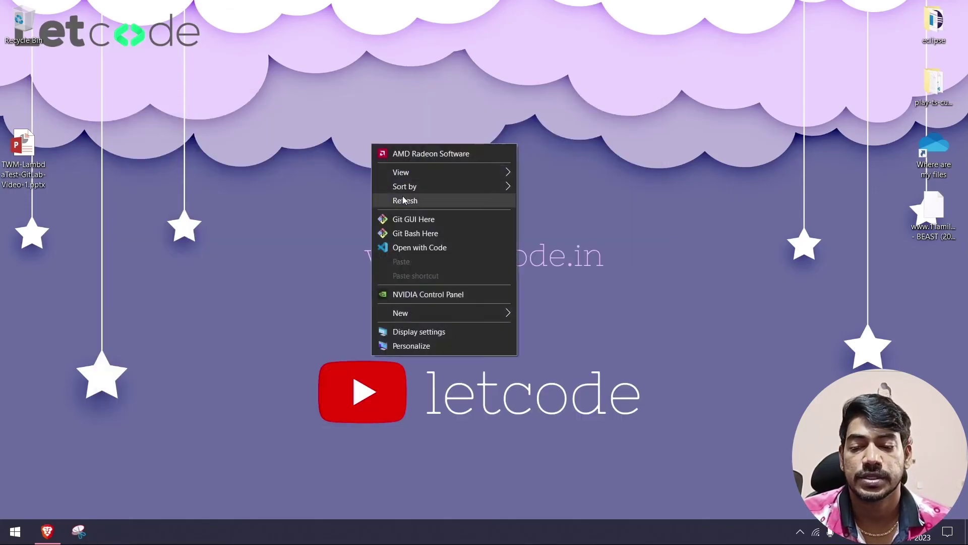
pyautogui.click(404, 200)
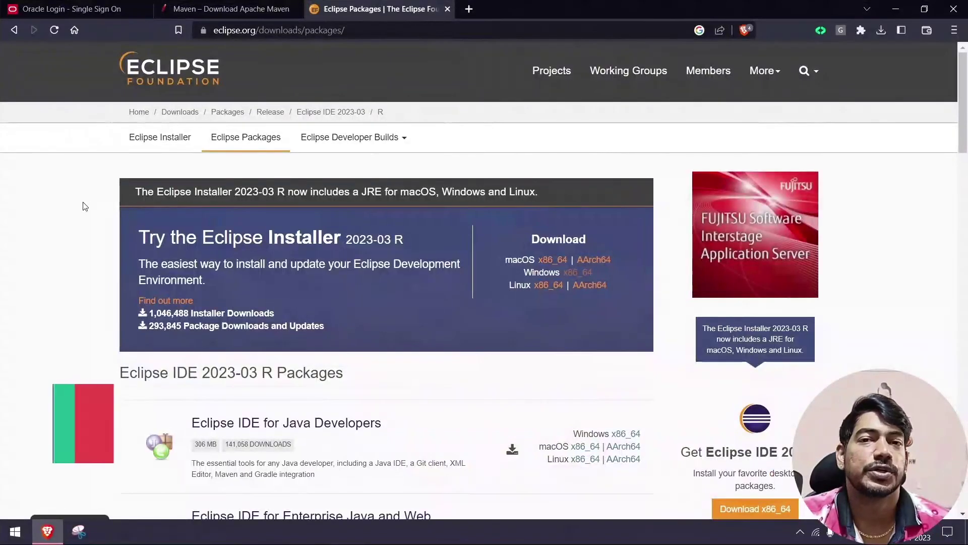
pyautogui.scroll(-4, 82, 205)
pyautogui.scroll(4, 300, 88)
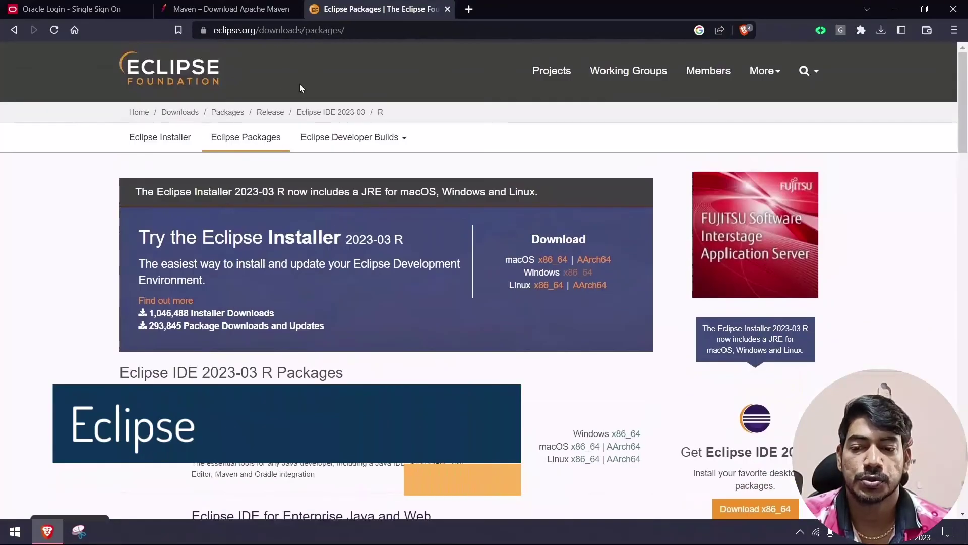
pyautogui.click(385, 29)
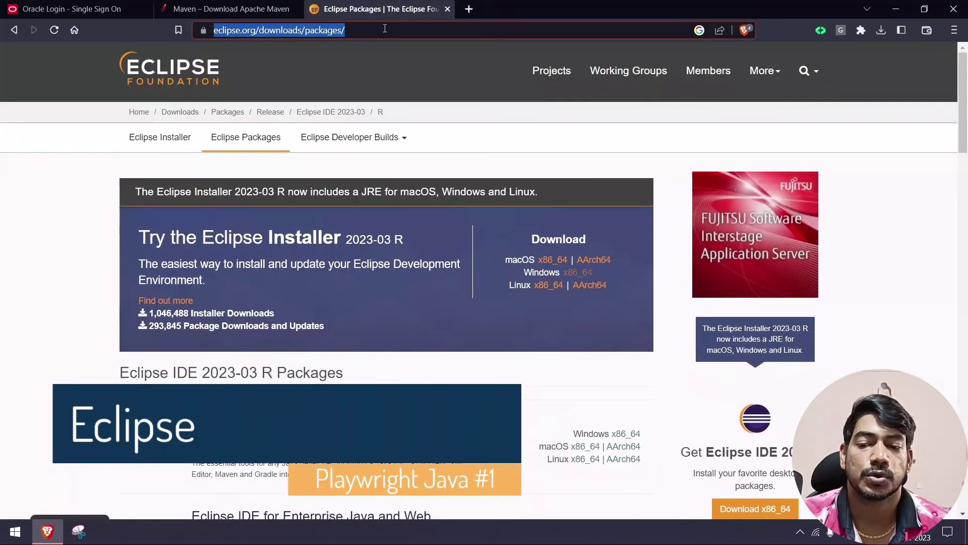
pyautogui.scroll(-5, 39, 404)
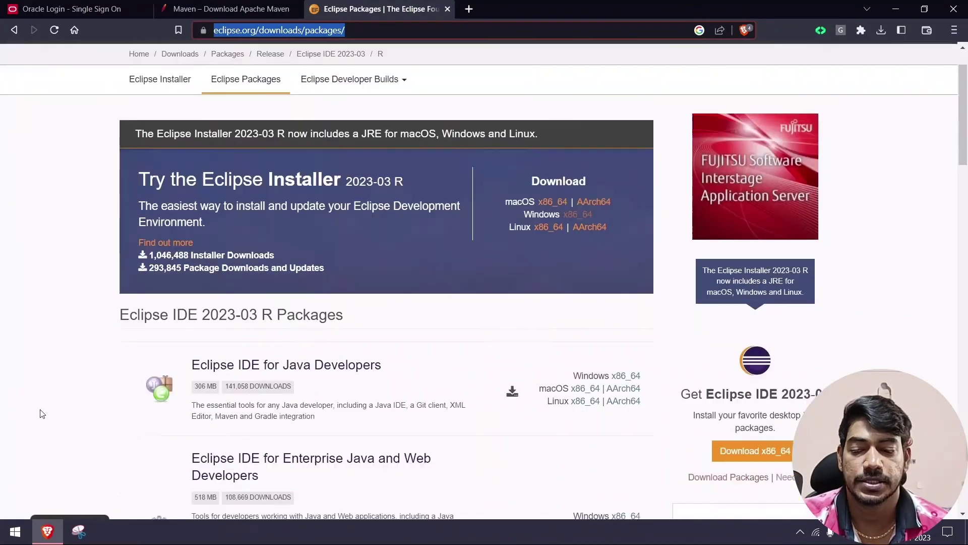
pyautogui.click(39, 334)
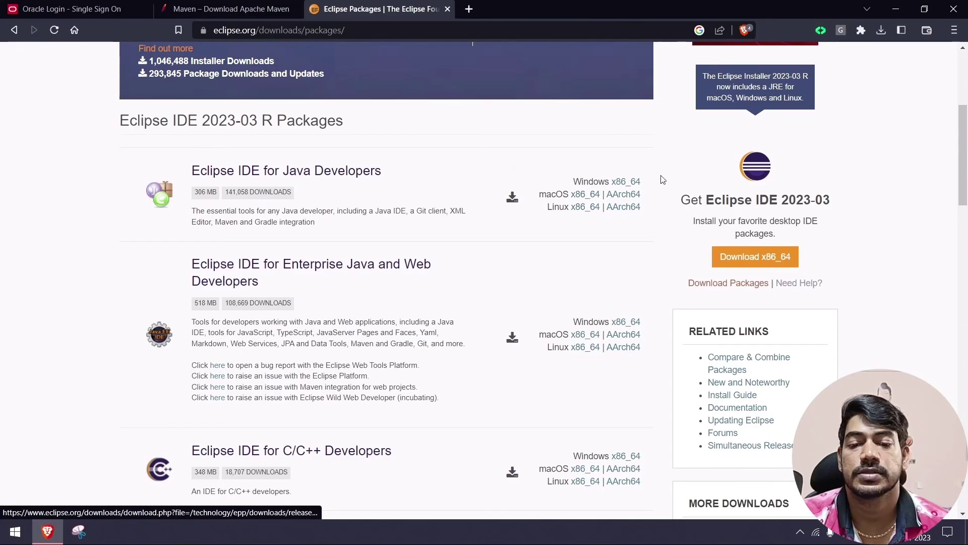
# Step: Download the Windows x86_64 Eclipse IDE for Java Developers zip into playwright-installation and show its folder
pyautogui.click(627, 183)
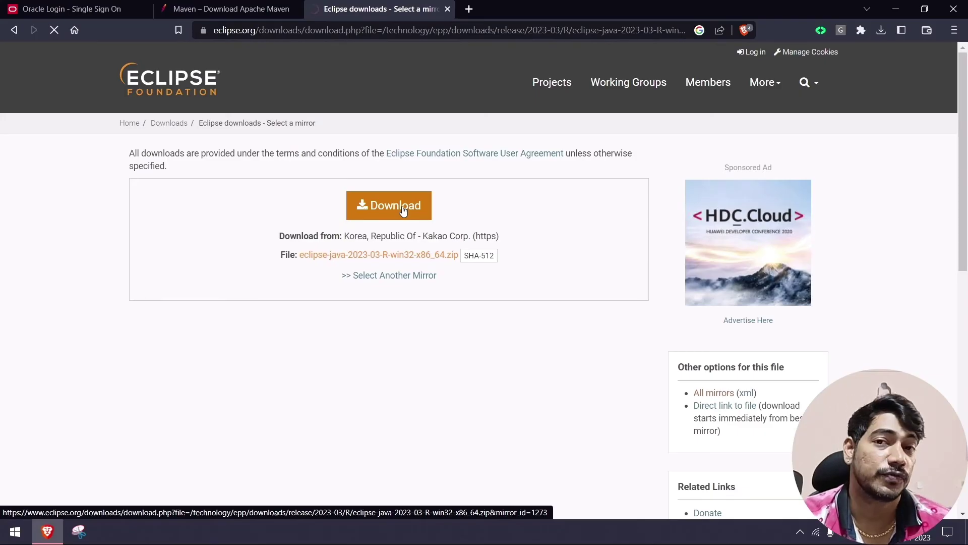
pyautogui.click(404, 211)
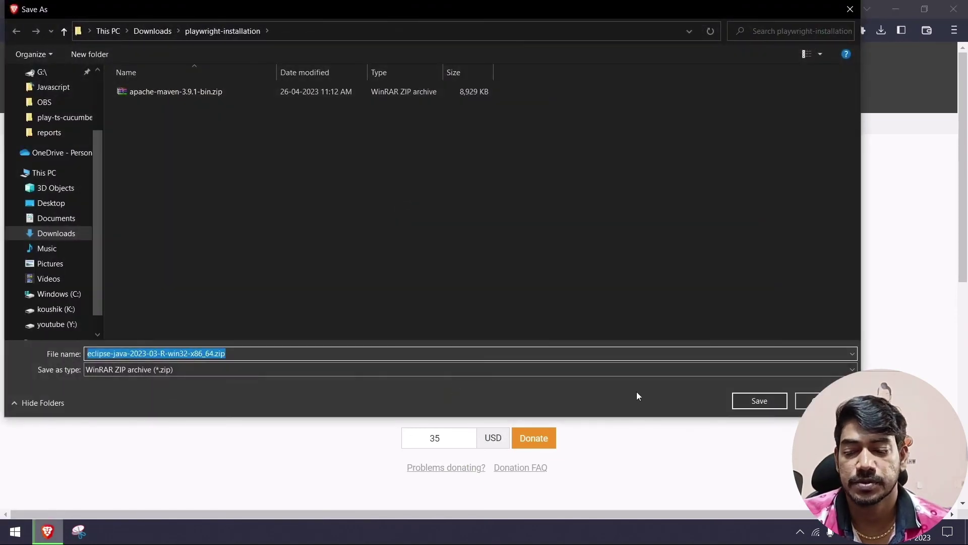
pyautogui.click(765, 404)
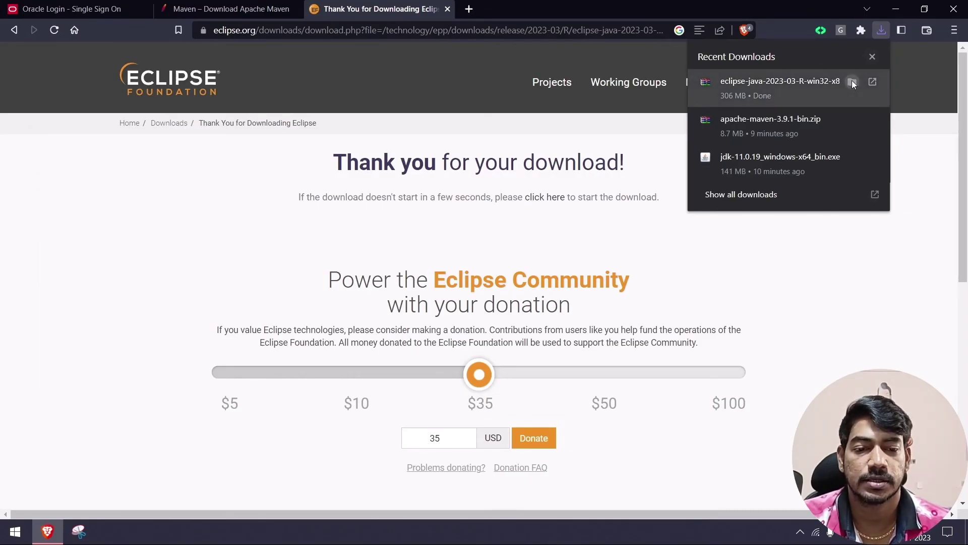
pyautogui.click(852, 80)
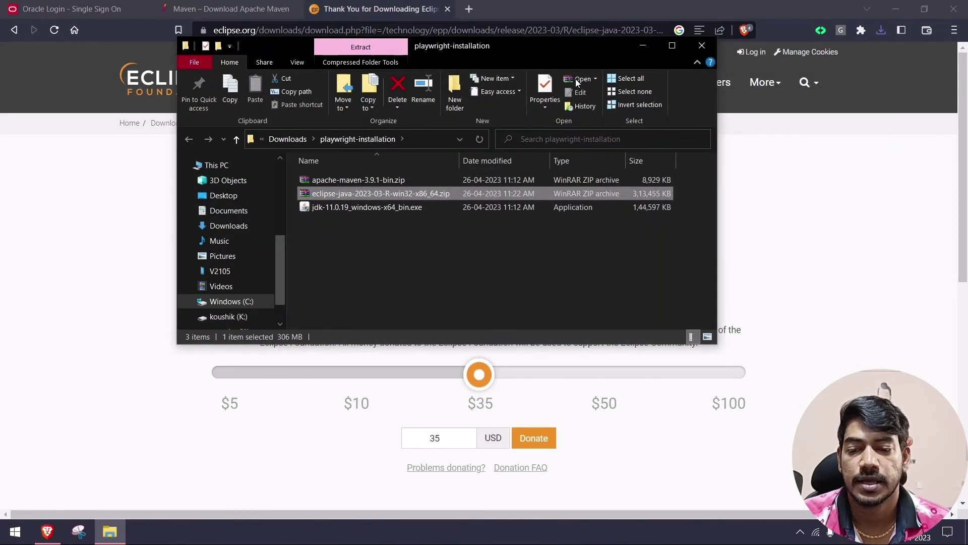
# Step: Extract the Eclipse zip into the playwright-installation folder
pyautogui.click(672, 45)
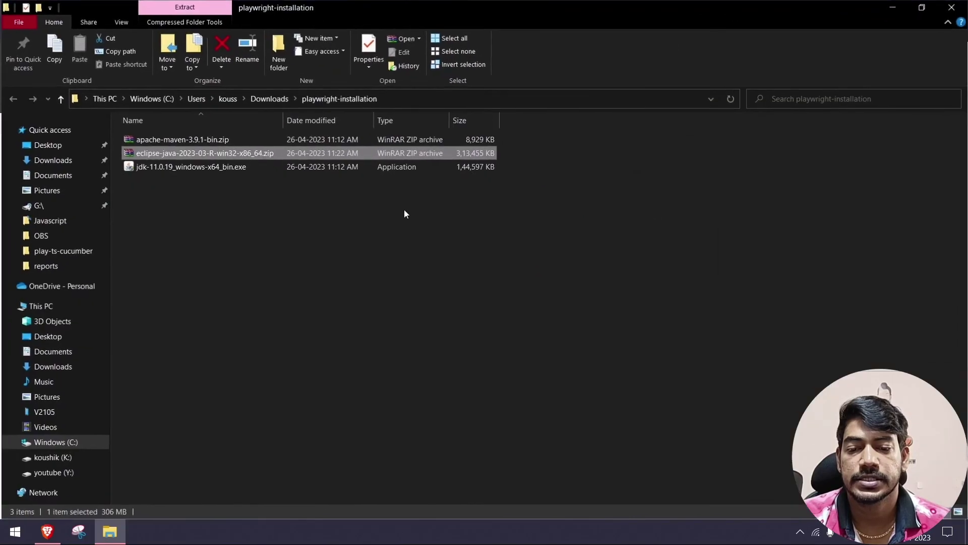
pyautogui.rightClick(208, 154)
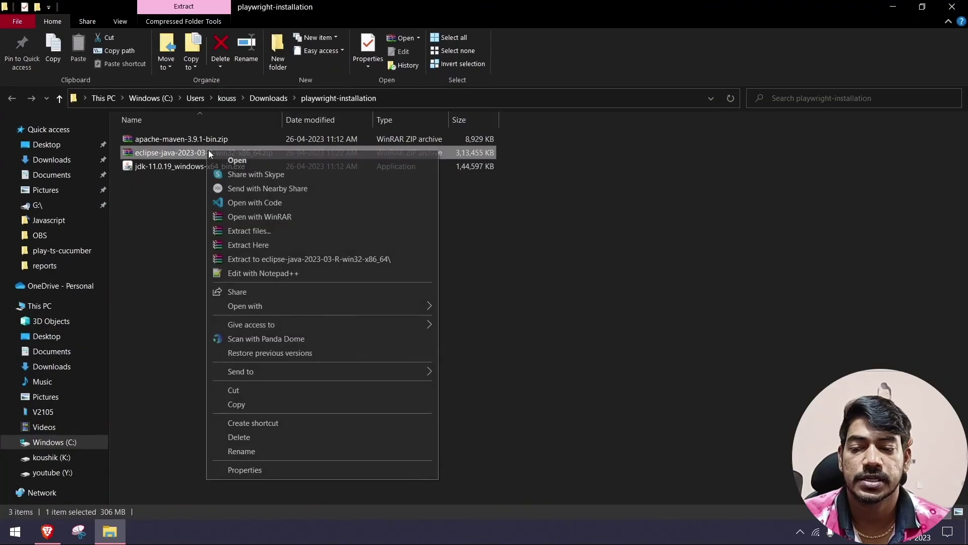
pyautogui.click(341, 246)
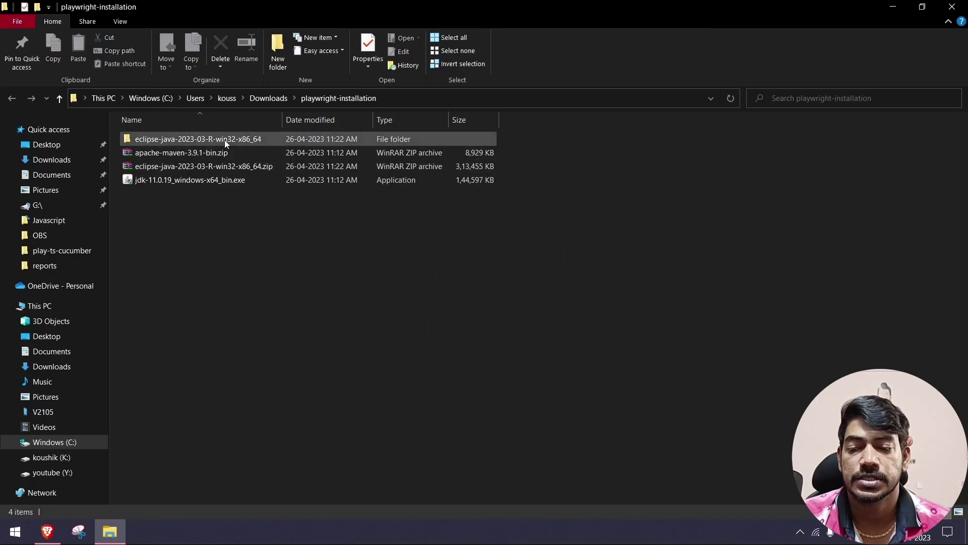
# Step: Create a desktop shortcut to eclipse.exe, then close the Explorer and Brave windows
pyautogui.doubleClick(225, 140)
pyautogui.doubleClick(217, 140)
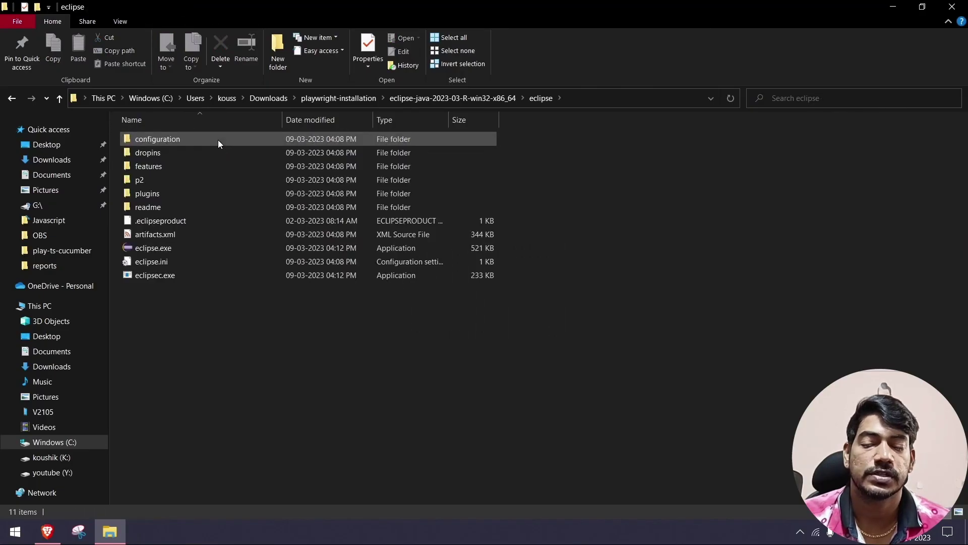
pyautogui.click(144, 247)
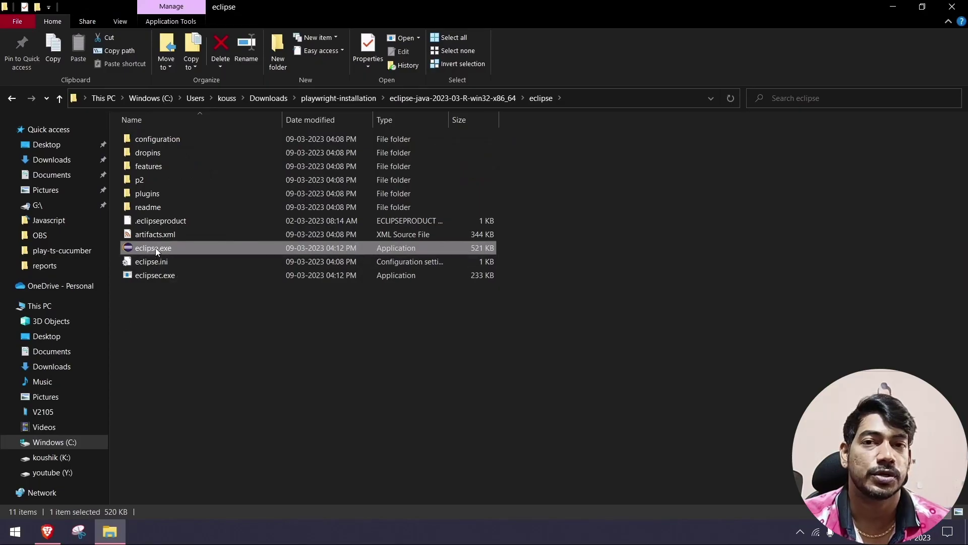
pyautogui.rightClick(155, 247)
pyautogui.moveTo(298, 409)
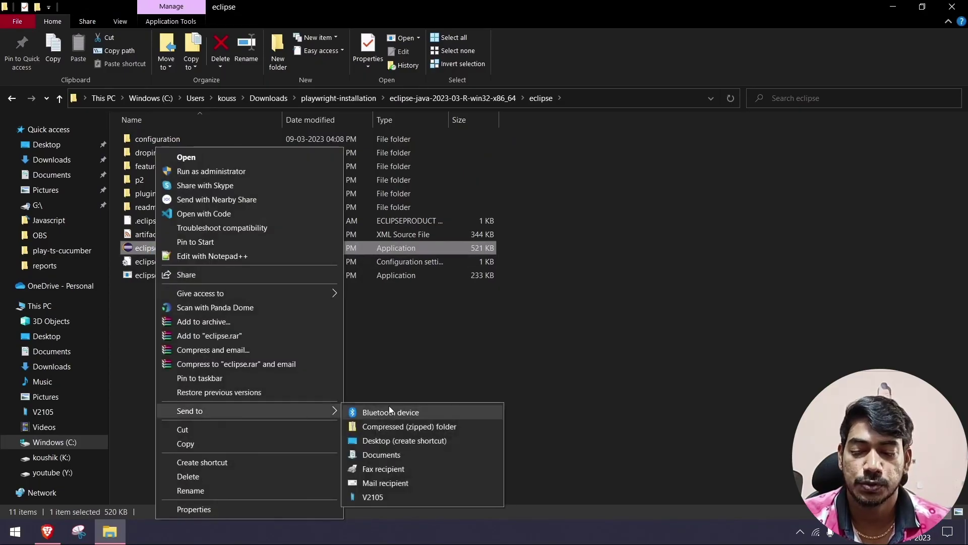
pyautogui.click(391, 440)
pyautogui.click(952, 7)
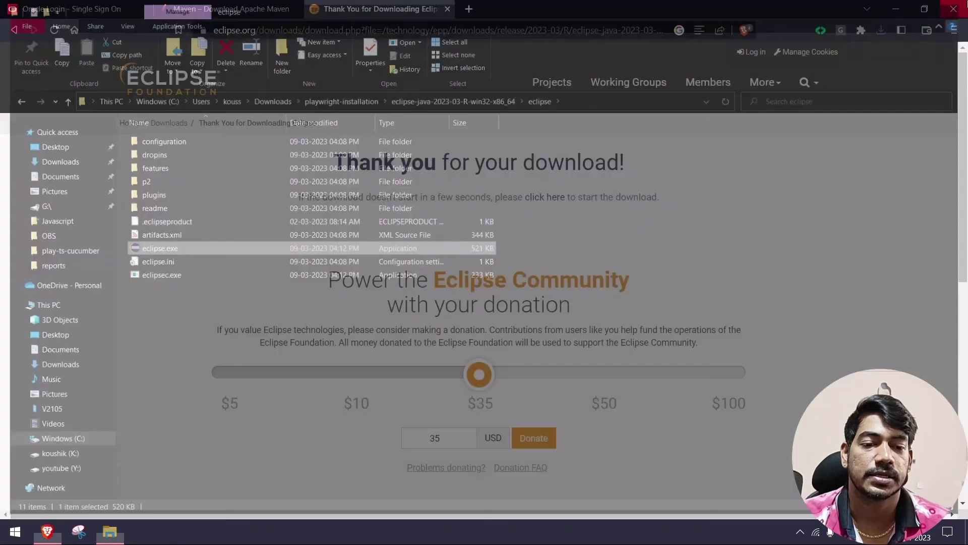
pyautogui.click(955, 7)
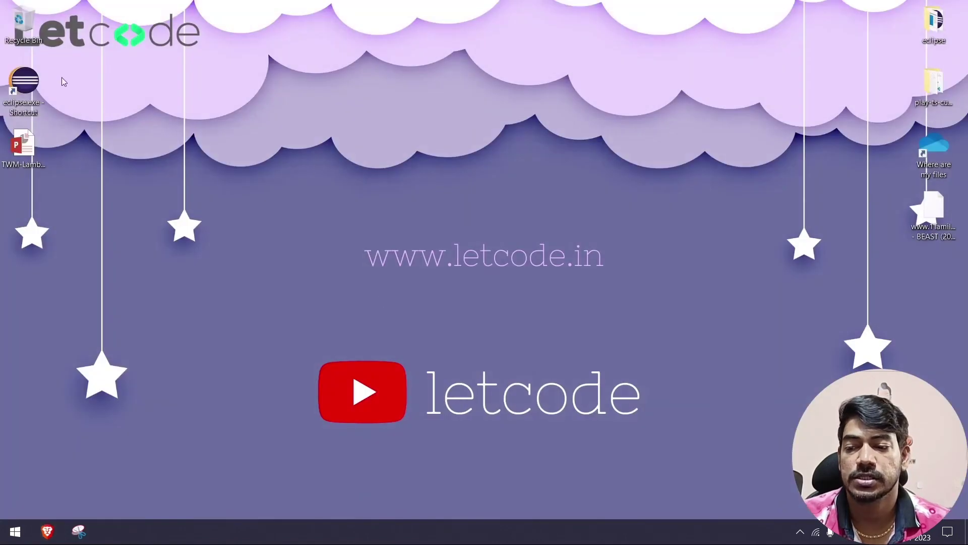